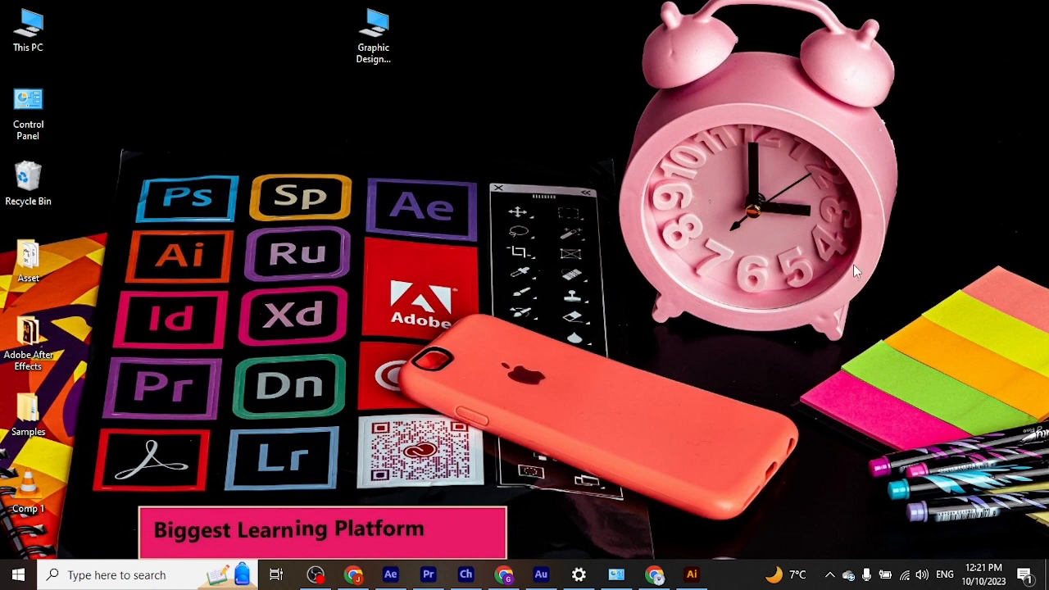
# Step: Switch to Illustrator and look through the recent files on its home screen
pyautogui.click(691, 574)
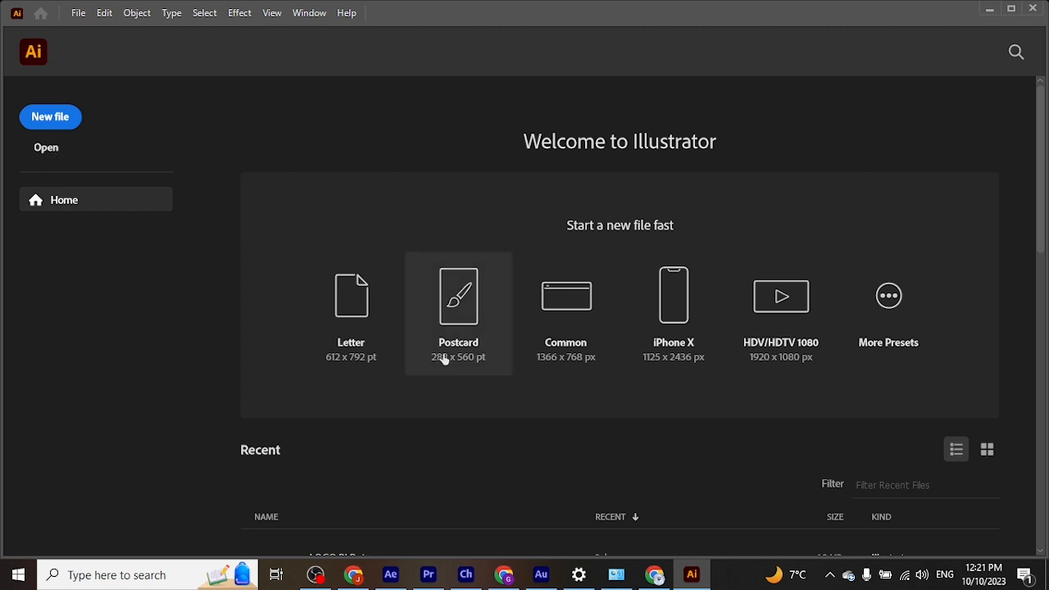
pyautogui.scroll(-7, 398, 375)
pyautogui.scroll(7, 391, 382)
pyautogui.scroll(-2, 344, 500)
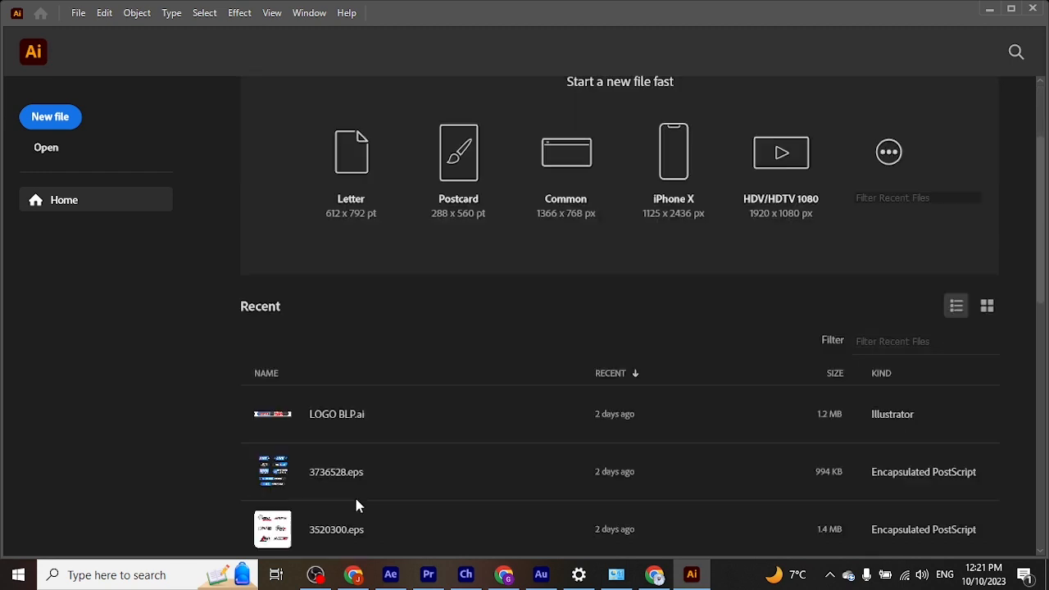
pyautogui.scroll(-4, 354, 495)
pyautogui.scroll(4, 352, 492)
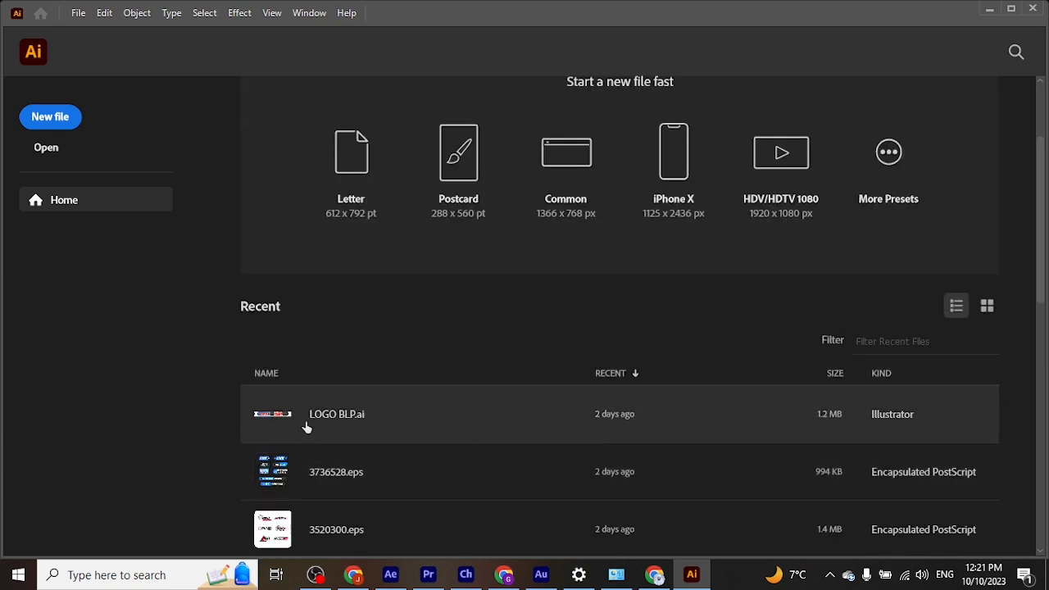
pyautogui.scroll(2, 356, 466)
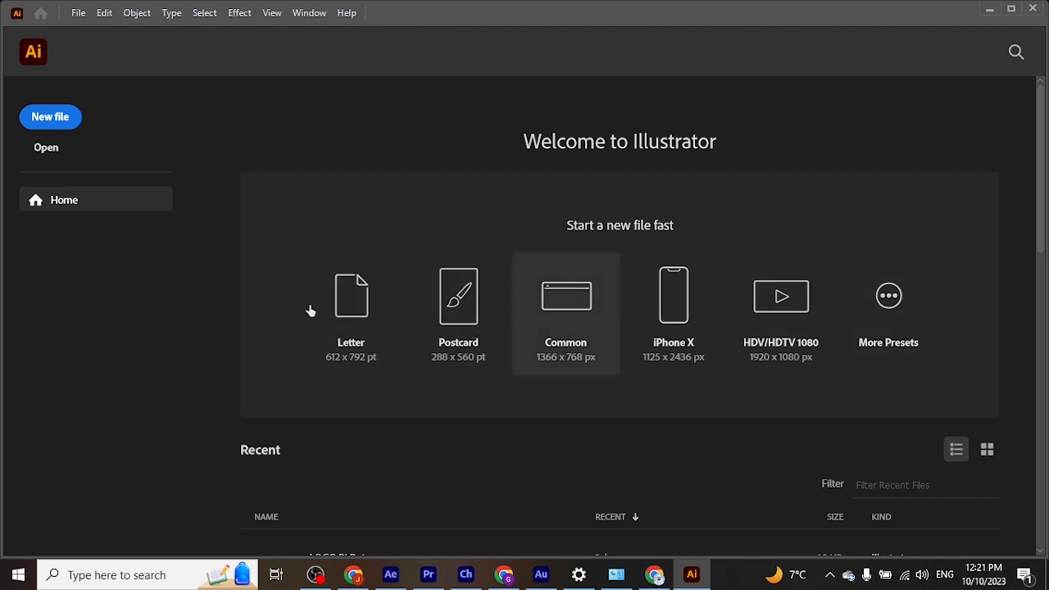
# Step: Start a new document from the custom 1920 x 1080 px RGB preset and set its raster effects to Screen (72 ppi)
pyautogui.click(51, 119)
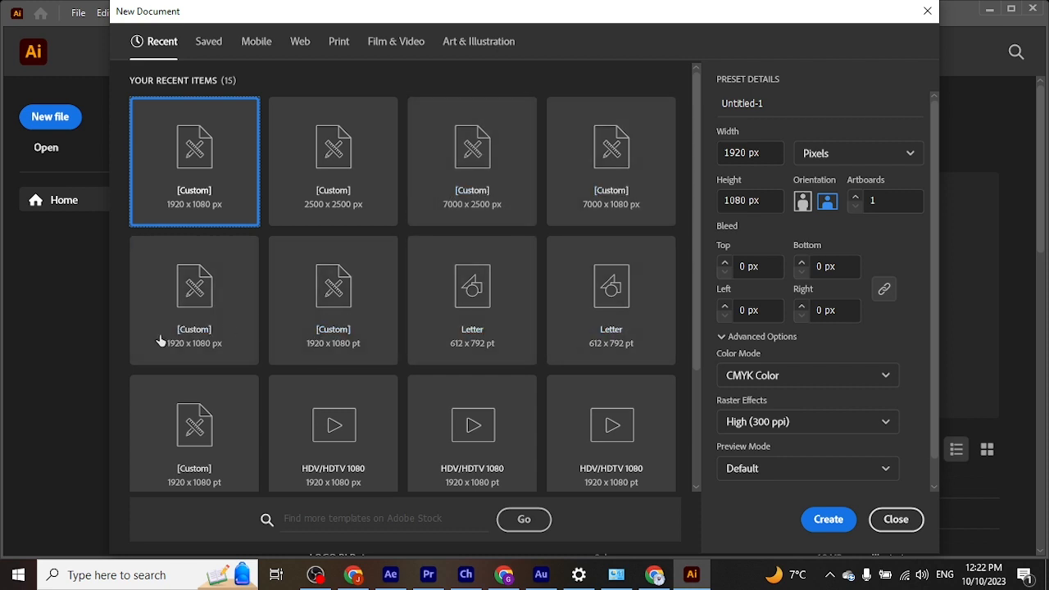
pyautogui.click(212, 317)
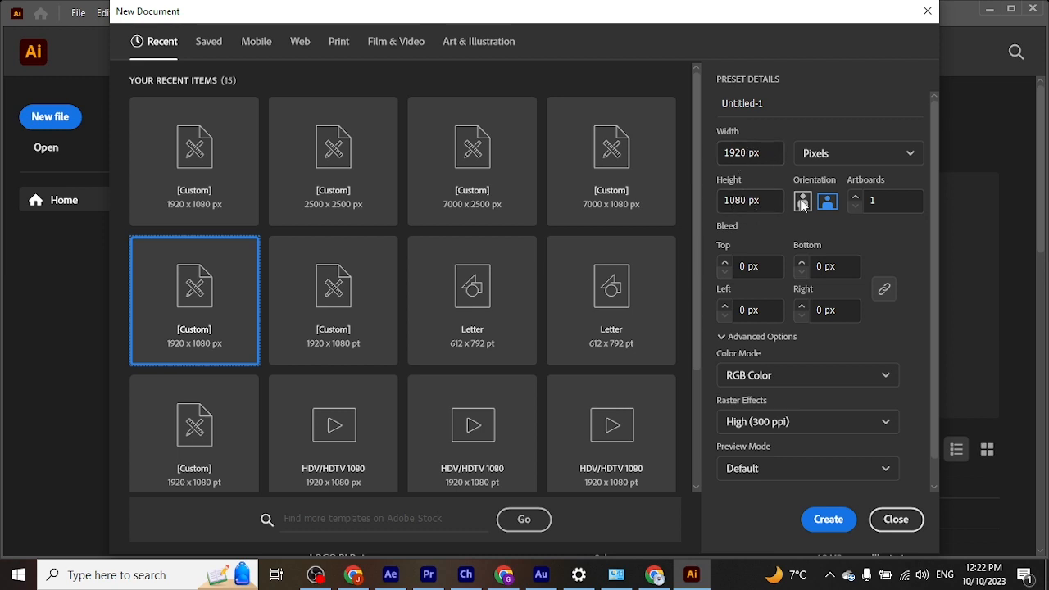
pyautogui.click(907, 154)
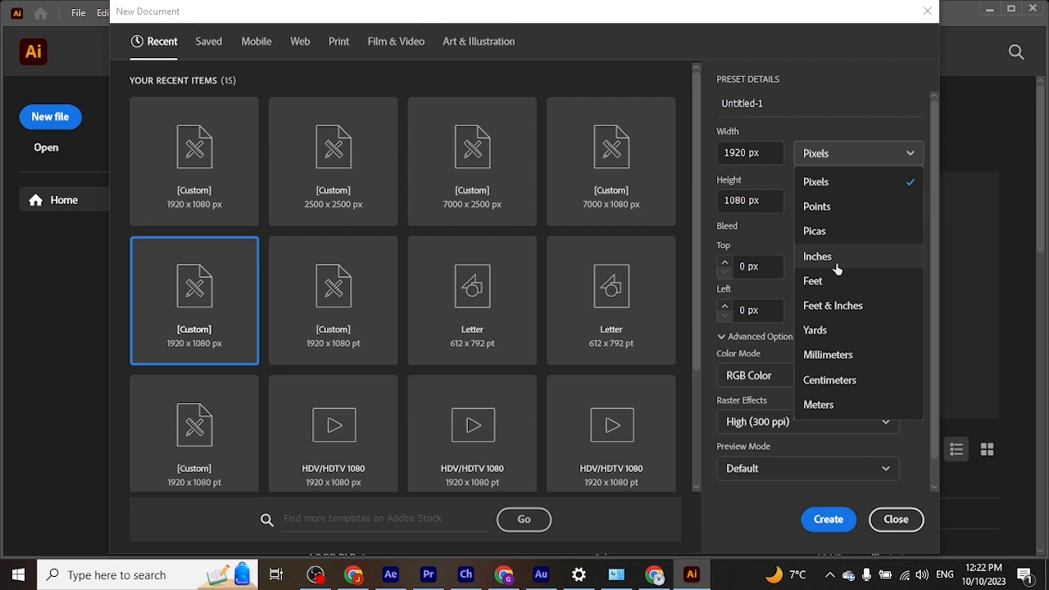
pyautogui.click(814, 158)
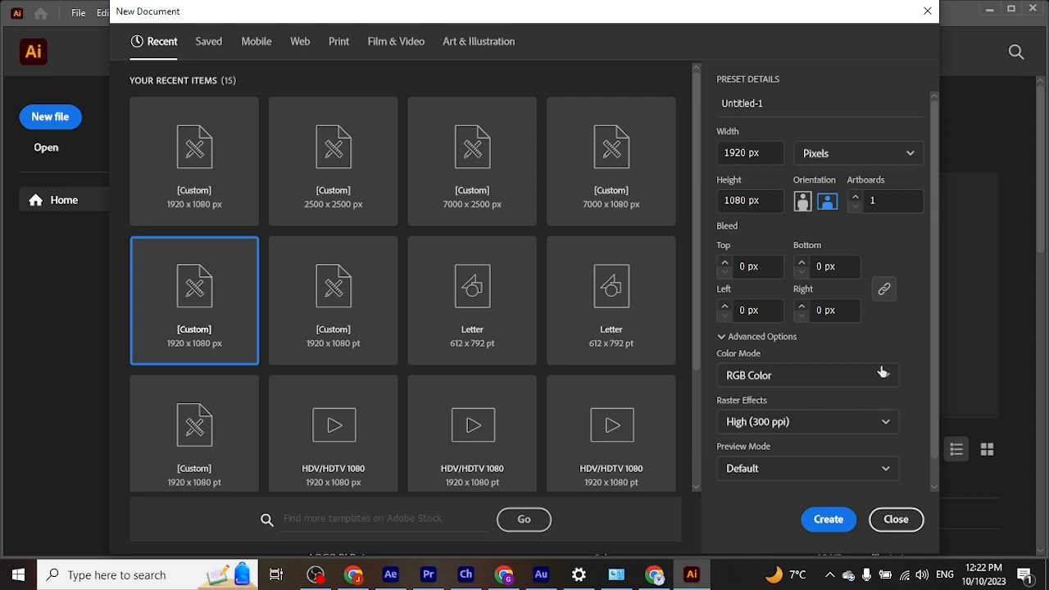
pyautogui.click(780, 432)
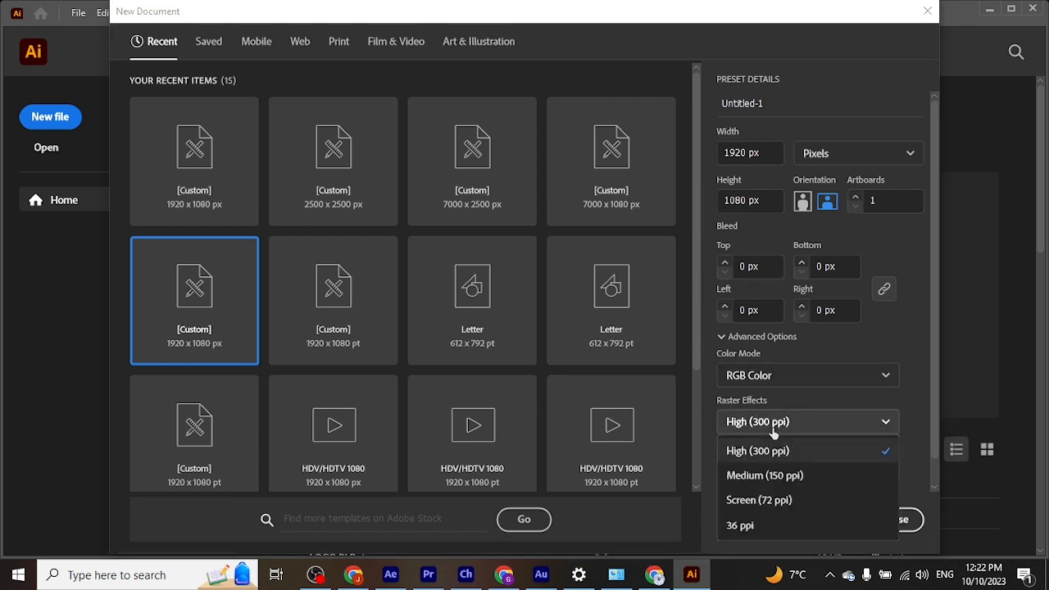
pyautogui.click(770, 500)
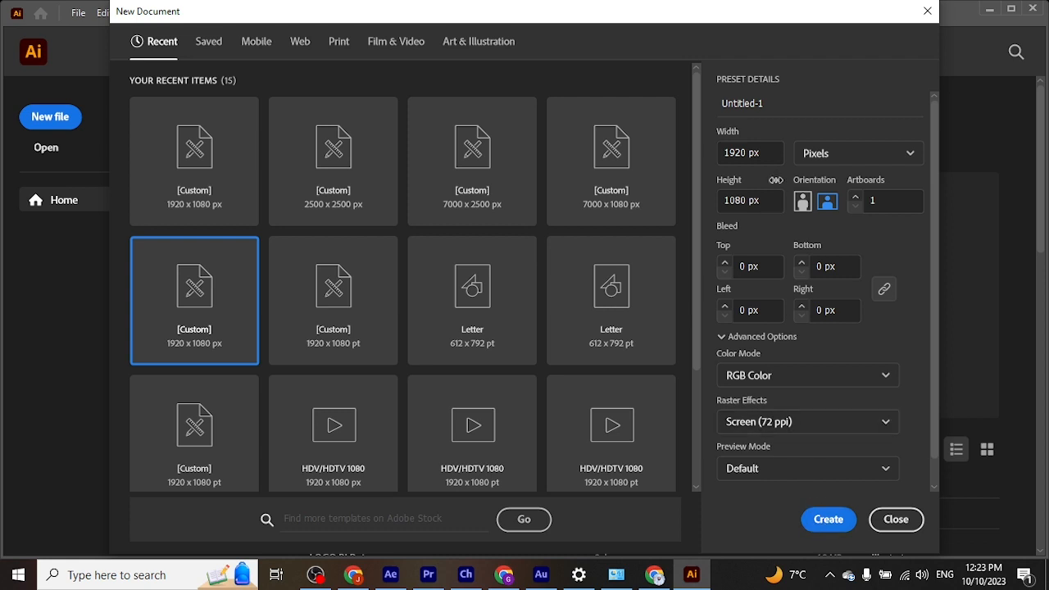
# Step: Name the new document First Class and create it
pyautogui.click(762, 103)
pyautogui.moveTo(762, 103); pyautogui.dragTo(713, 103)
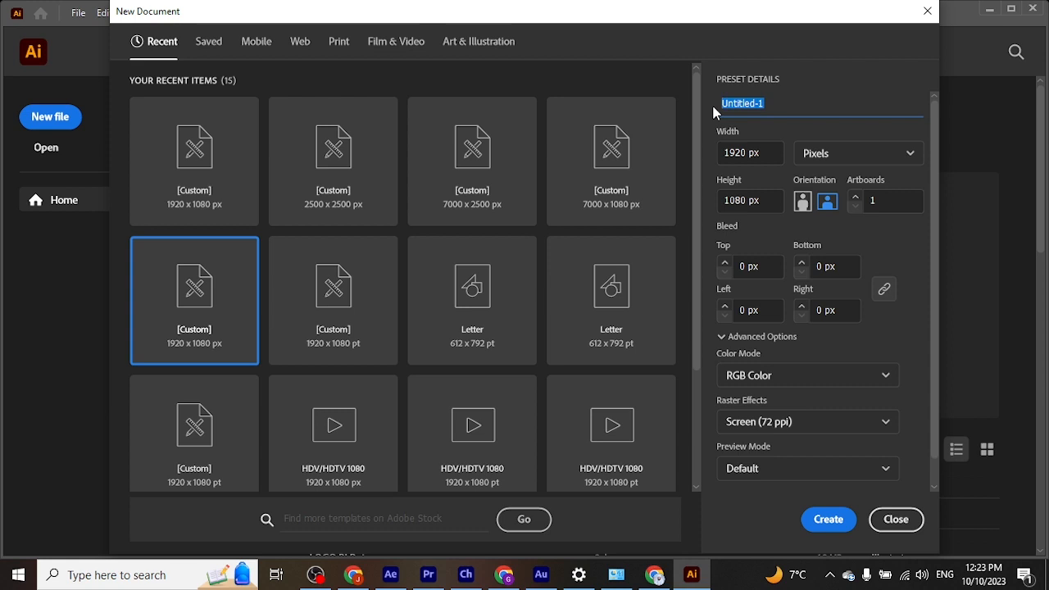
pyautogui.write('First Class')
pyautogui.click(826, 520)
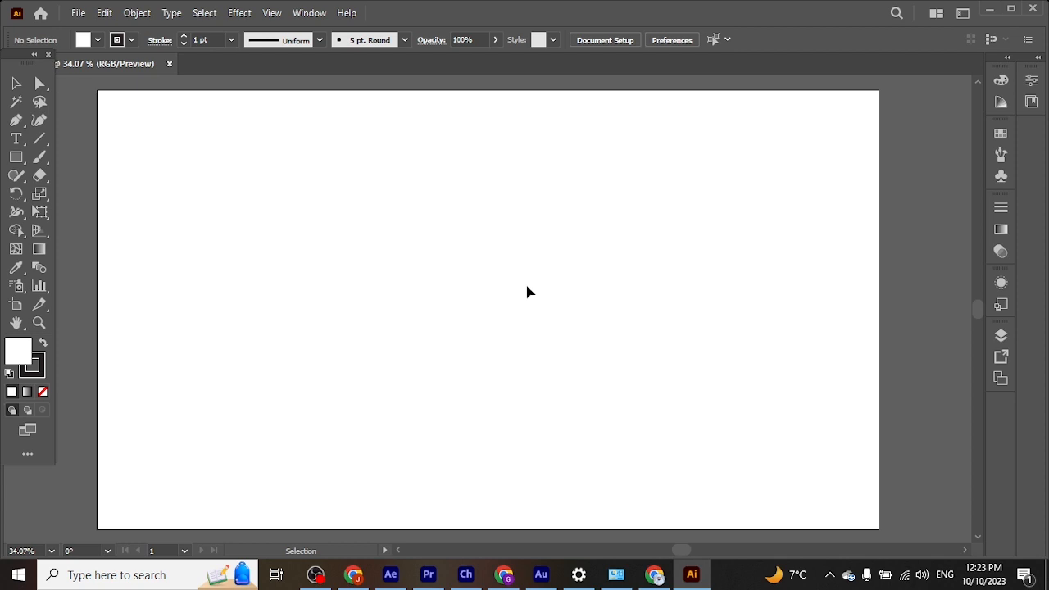
# Step: Dock the floating tools panel at the edge of the workspace
pyautogui.keyDown('alt'); pyautogui.scroll(-1, 527, 292); pyautogui.keyUp('alt')
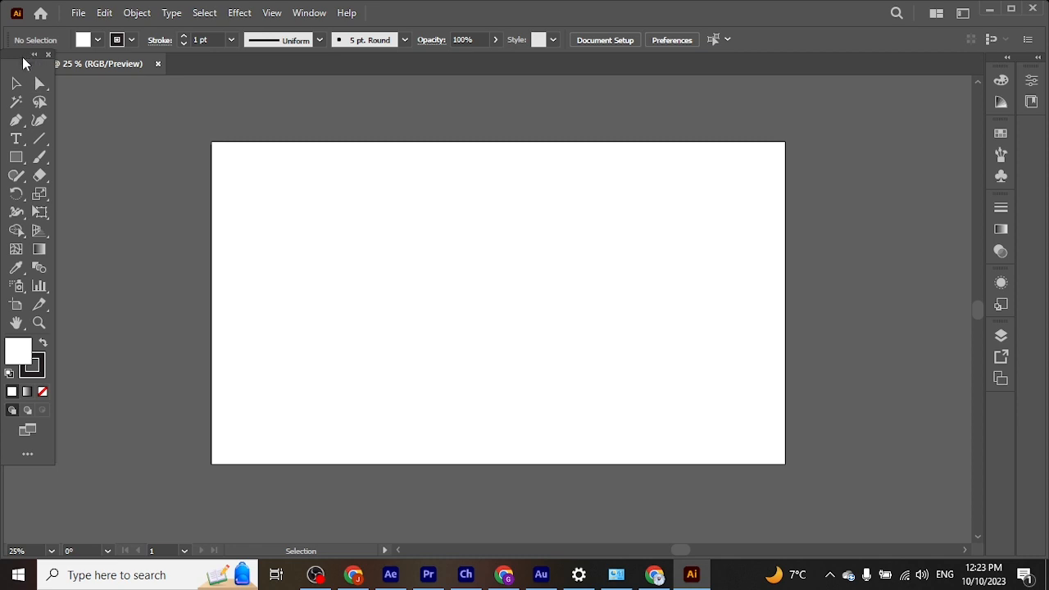
pyautogui.moveTo(21, 60)
pyautogui.mouseDown()
pyautogui.moveTo(193, 94)
pyautogui.moveTo(86, 92)
pyautogui.moveTo(10, 74)
pyautogui.mouseUp()
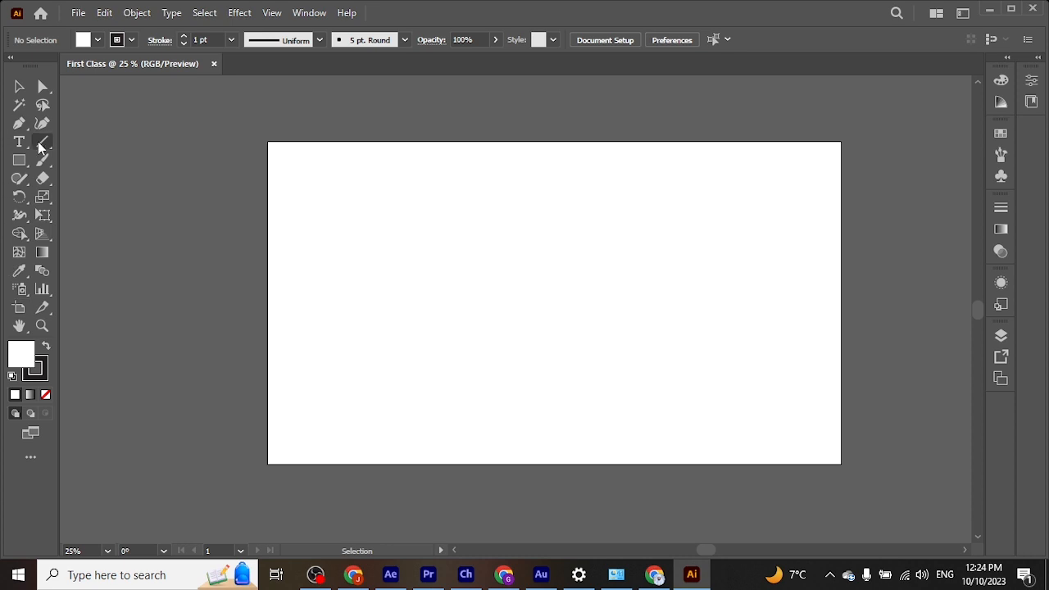
# Step: Draw a trial rectangle about 591 x 342 px on the artboard and undo it
pyautogui.click(18, 161)
pyautogui.moveTo(367, 222)
pyautogui.mouseDown()
pyautogui.moveTo(533, 303)
pyautogui.moveTo(545, 324)
pyautogui.mouseUp()
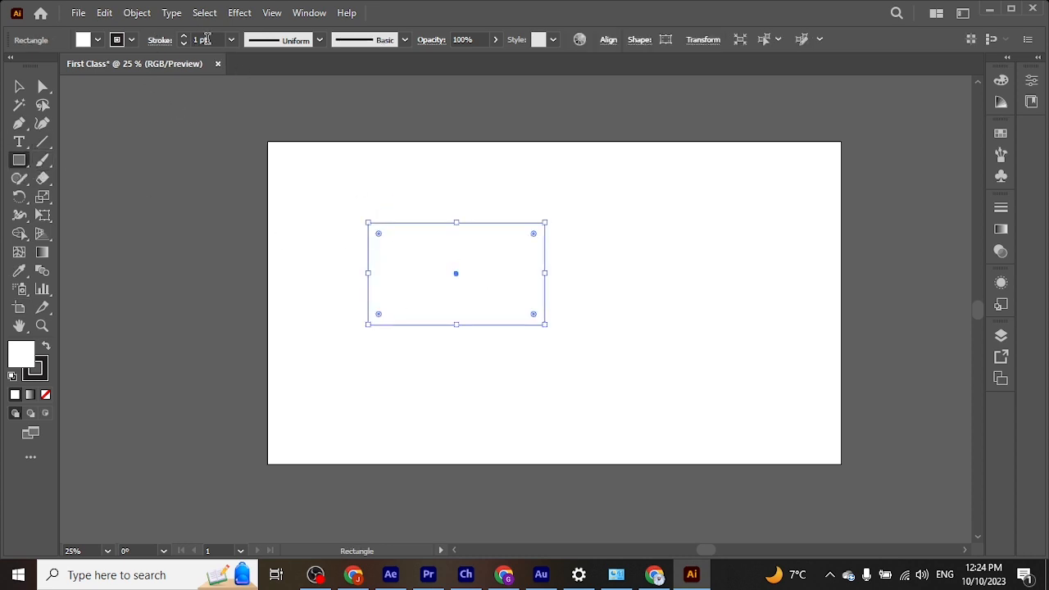
pyautogui.hotkey('ctrl', 'z')
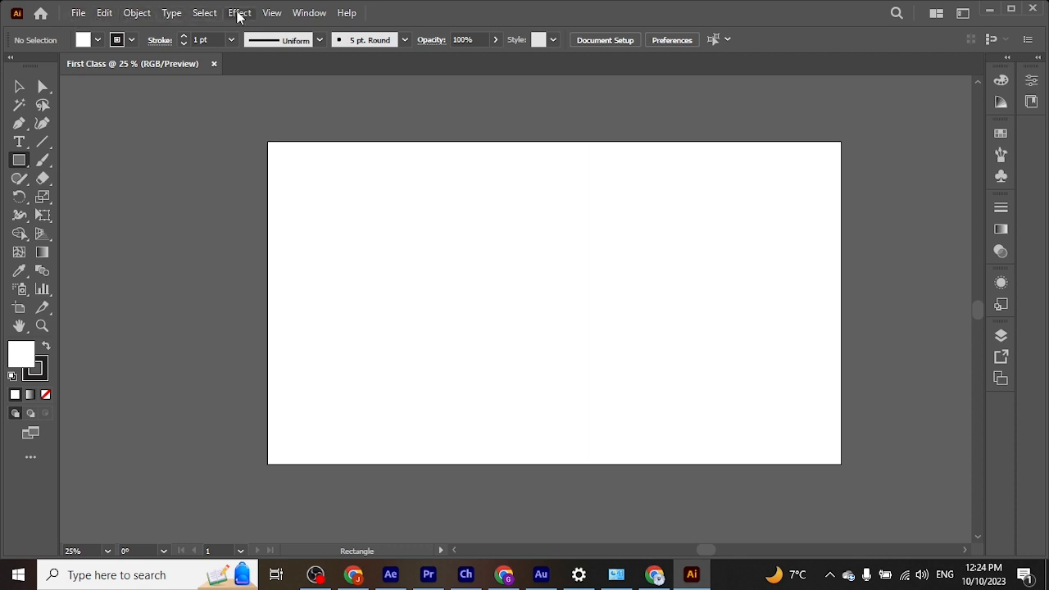
pyautogui.click(315, 15)
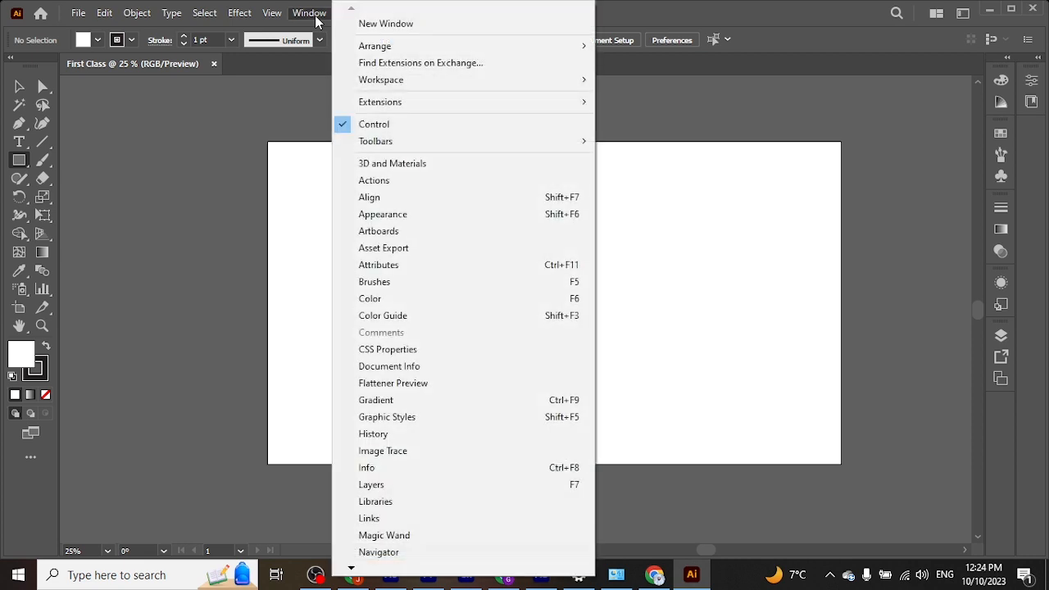
pyautogui.click(231, 131)
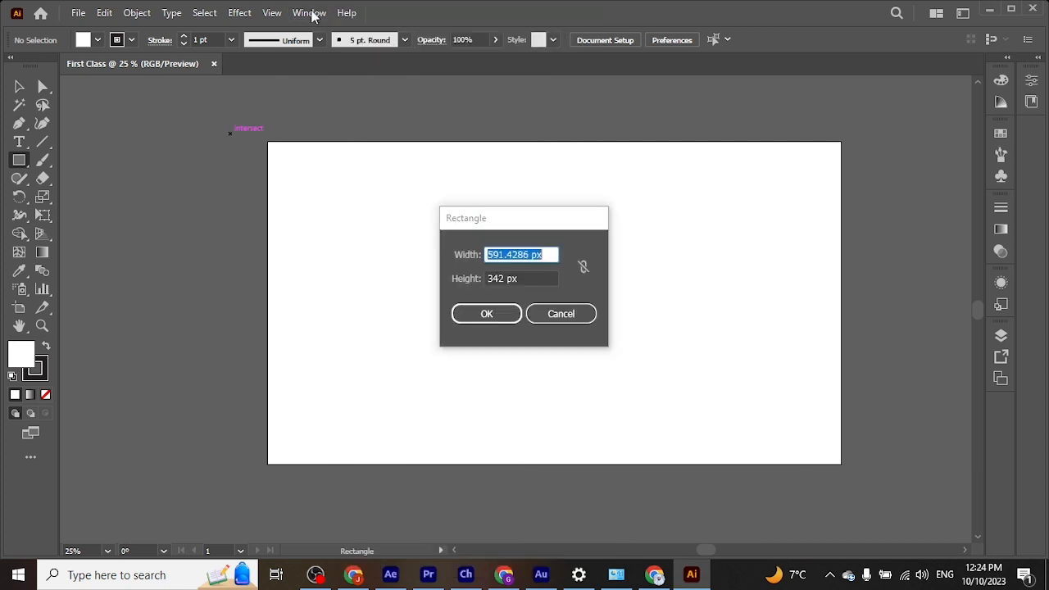
pyautogui.click(573, 316)
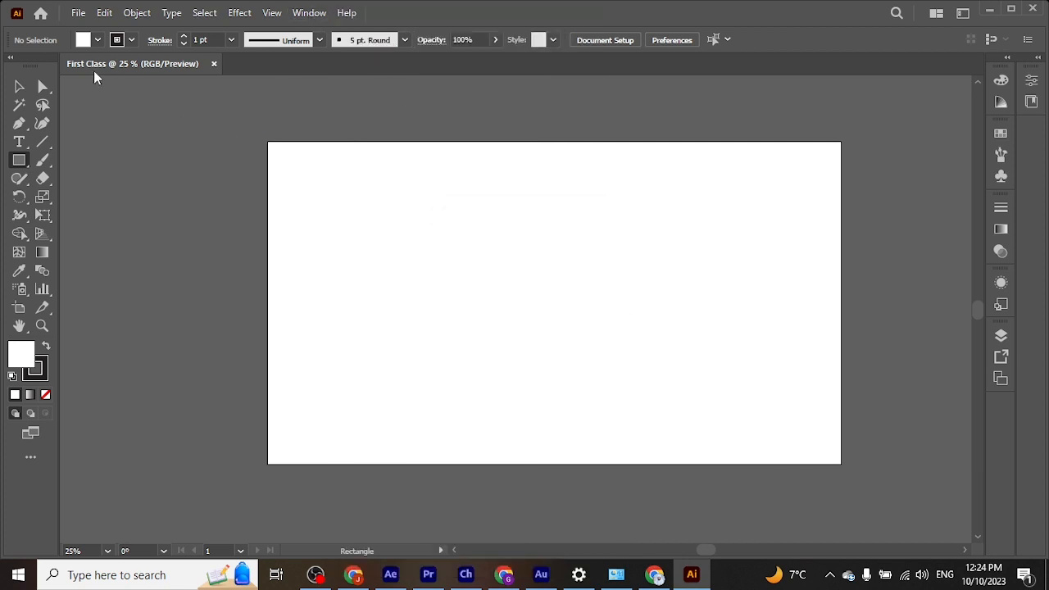
# Step: Activate the Selection tool and choose the Essentials Classic workspace
pyautogui.click(19, 86)
pyautogui.click(312, 13)
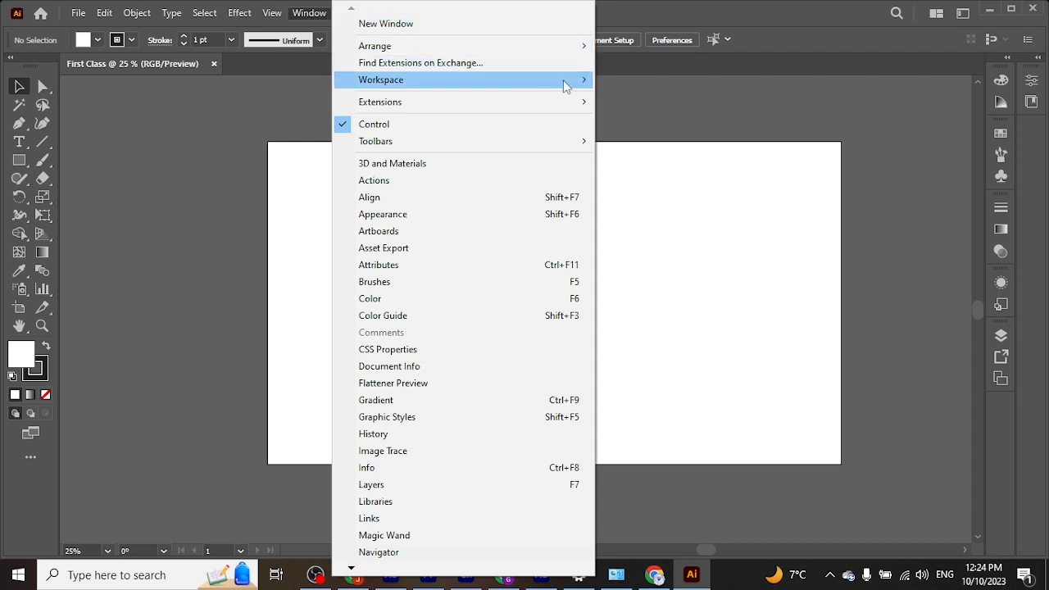
pyautogui.moveTo(577, 82)
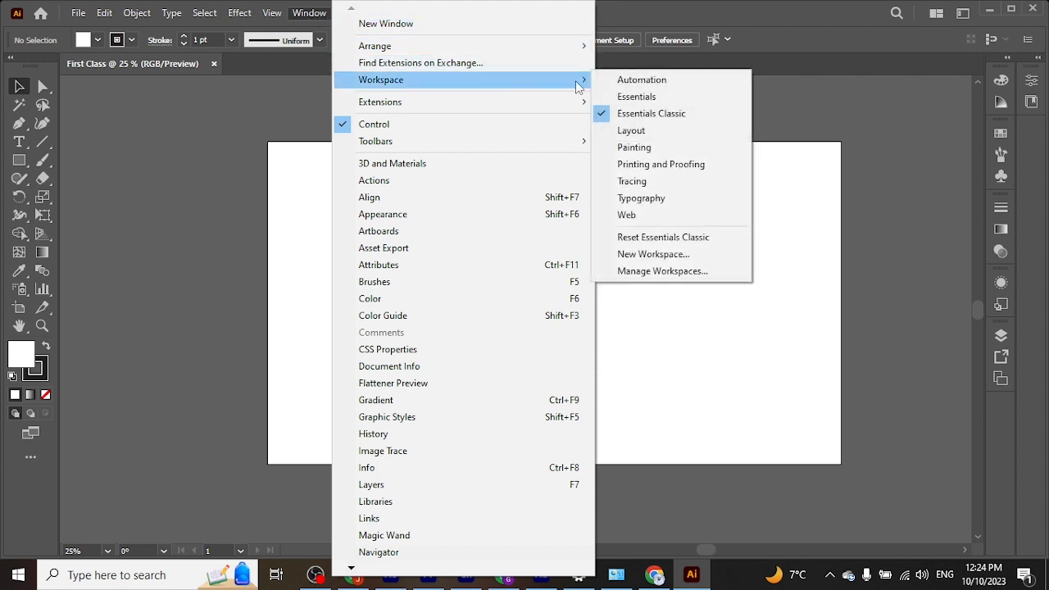
pyautogui.click(662, 114)
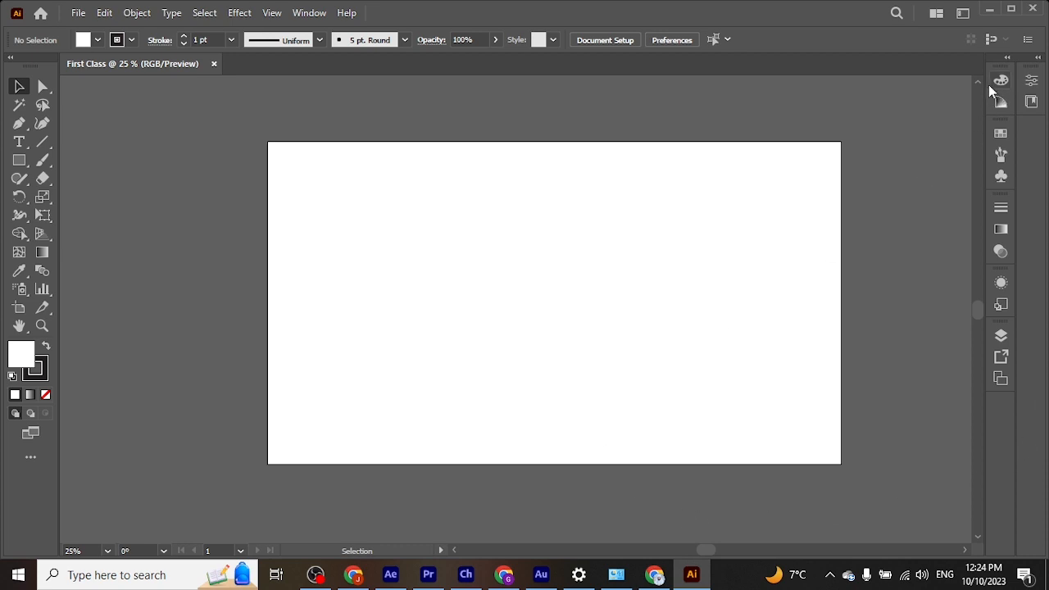
pyautogui.moveTo(983, 85)
pyautogui.mouseDown()
pyautogui.moveTo(827, 98)
pyautogui.moveTo(990, 87)
pyautogui.mouseUp()
pyautogui.scroll(2, 494, 250)
pyautogui.scroll(-2, 494, 250)
pyautogui.scroll(2, 492, 248)
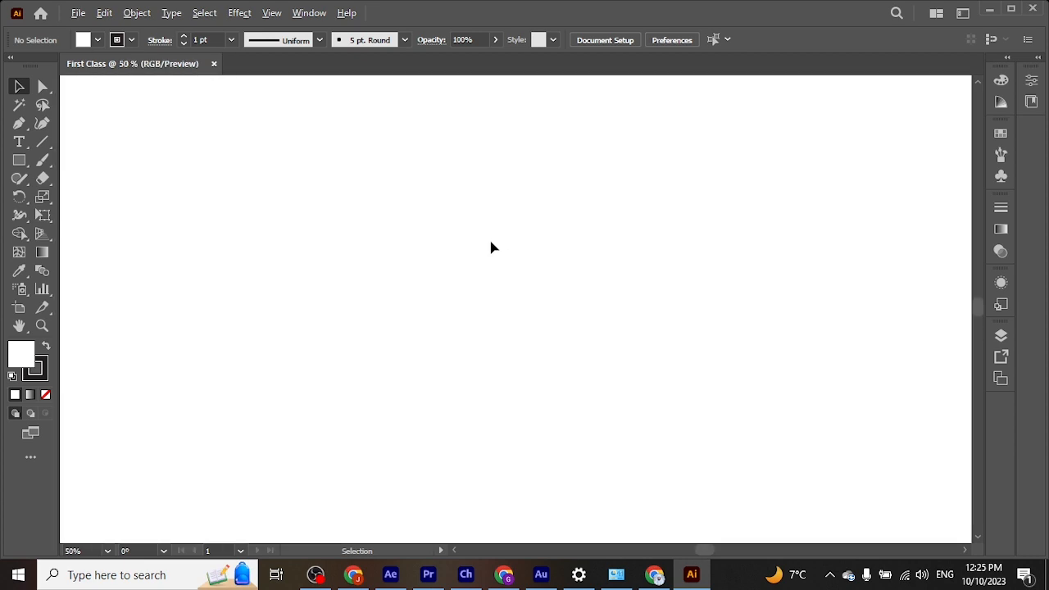
pyautogui.scroll(-1, 492, 247)
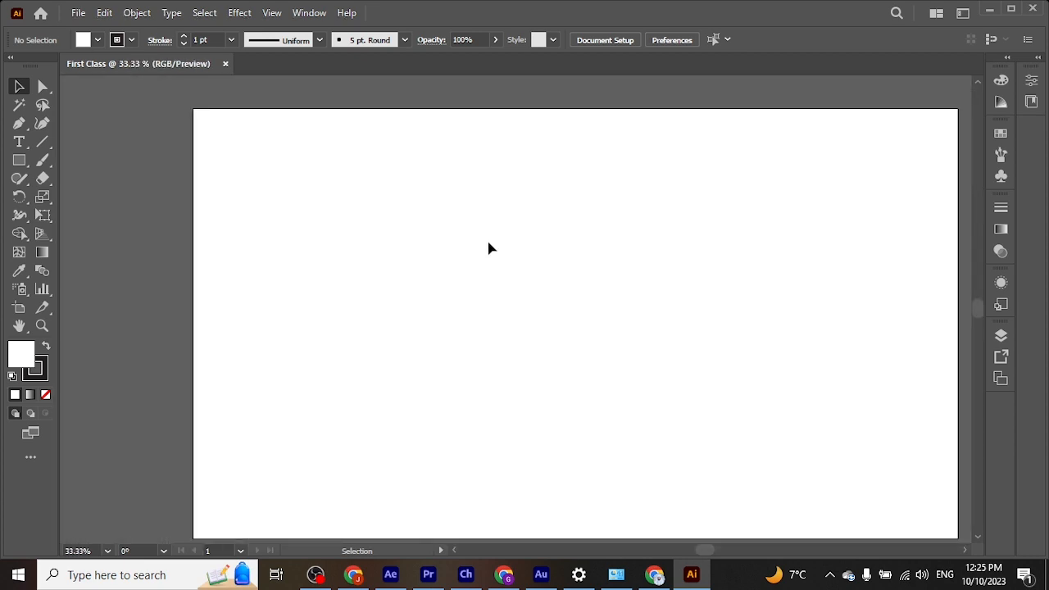
# Step: Create a second 1920 x 1080 px document with 4 artboards
pyautogui.click(75, 15)
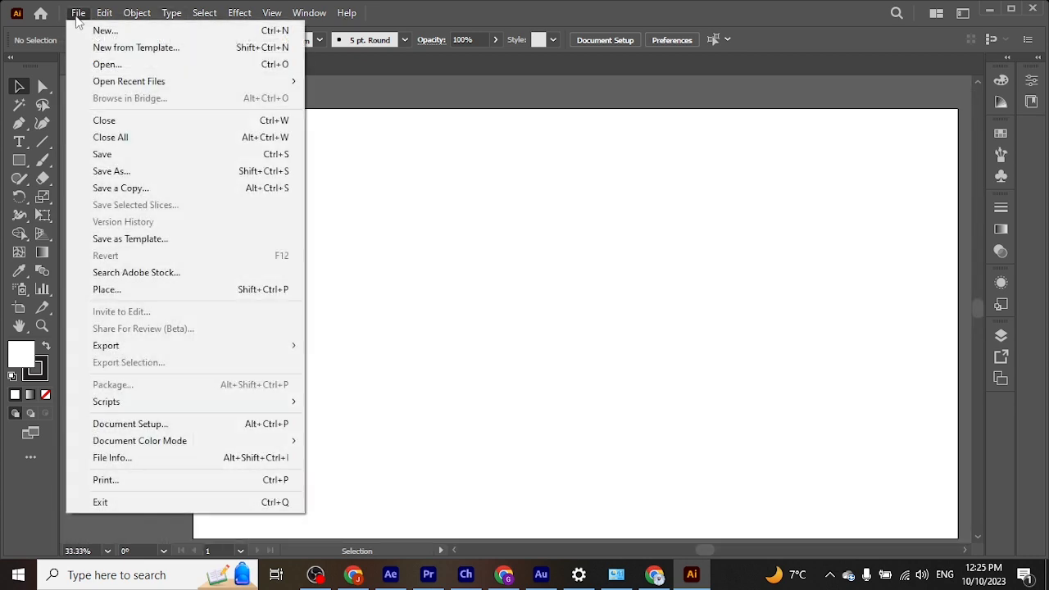
pyautogui.click(104, 31)
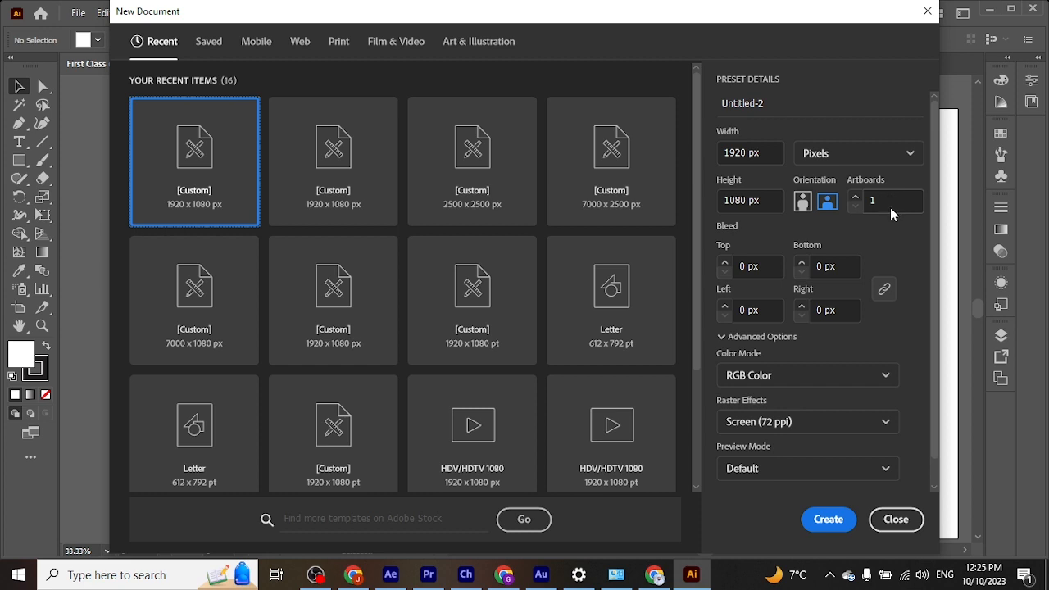
pyautogui.click(855, 197)
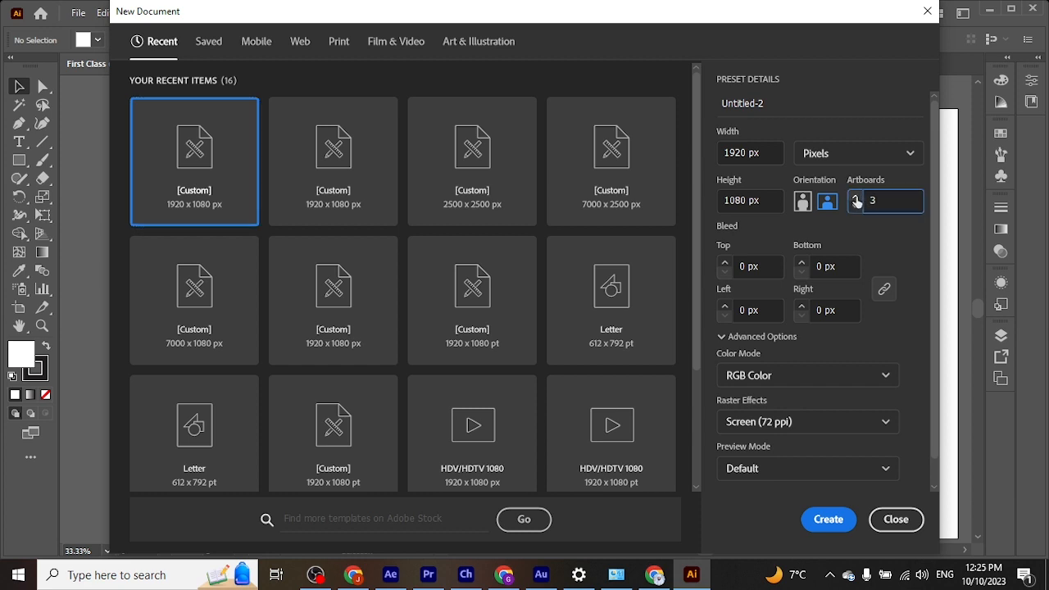
pyautogui.click(856, 198)
pyautogui.click(828, 521)
pyautogui.scroll(-2, 574, 295)
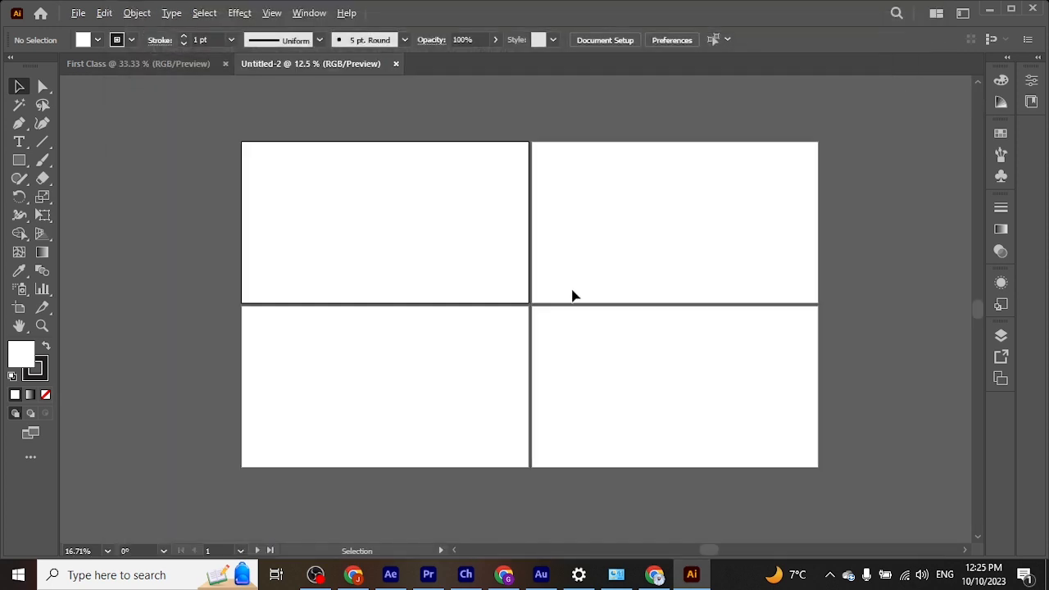
pyautogui.scroll(1, 565, 295)
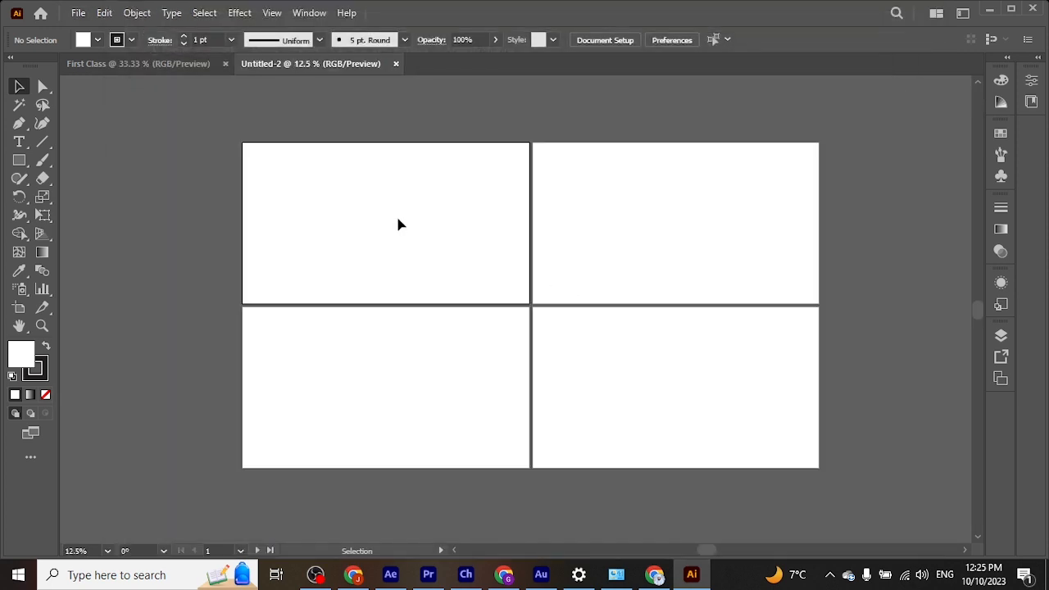
# Step: Make the different artboards active one after another and close the four-artboard document
pyautogui.click(726, 259)
pyautogui.click(470, 362)
pyautogui.click(694, 386)
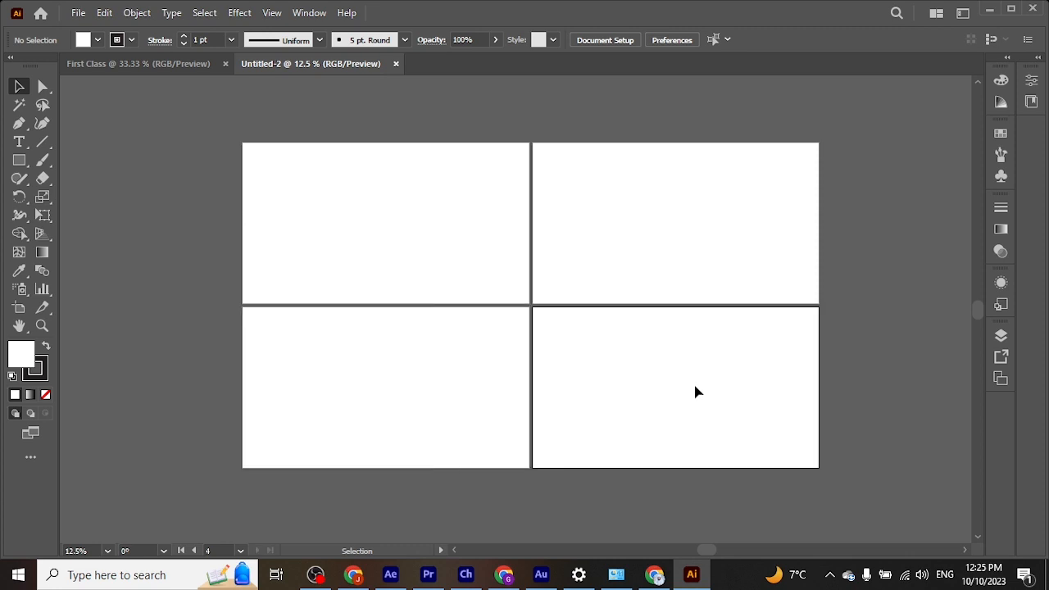
pyautogui.click(420, 275)
pyautogui.click(467, 405)
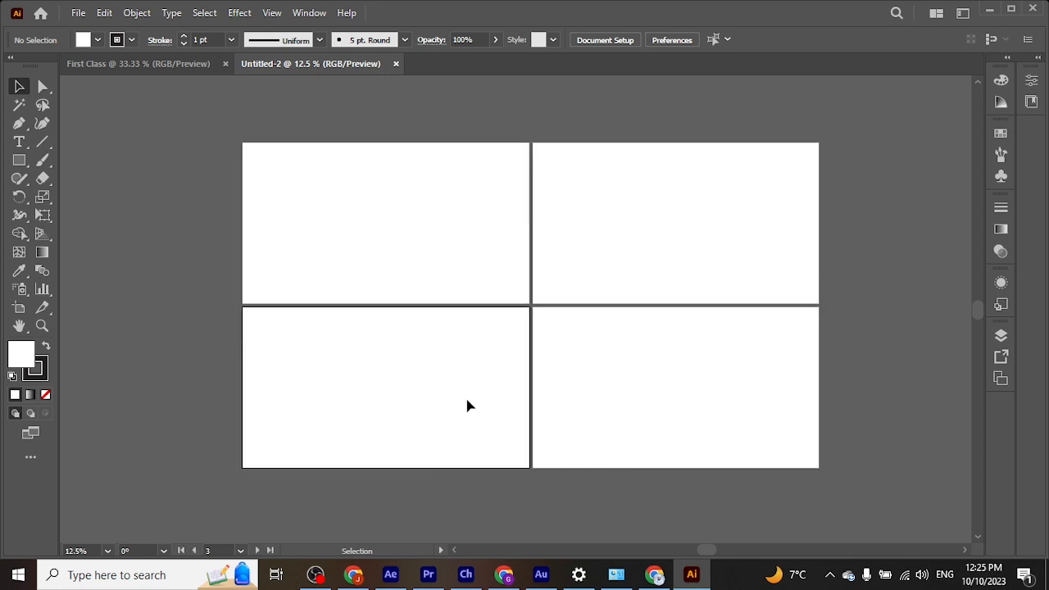
pyautogui.click(626, 403)
pyautogui.click(619, 287)
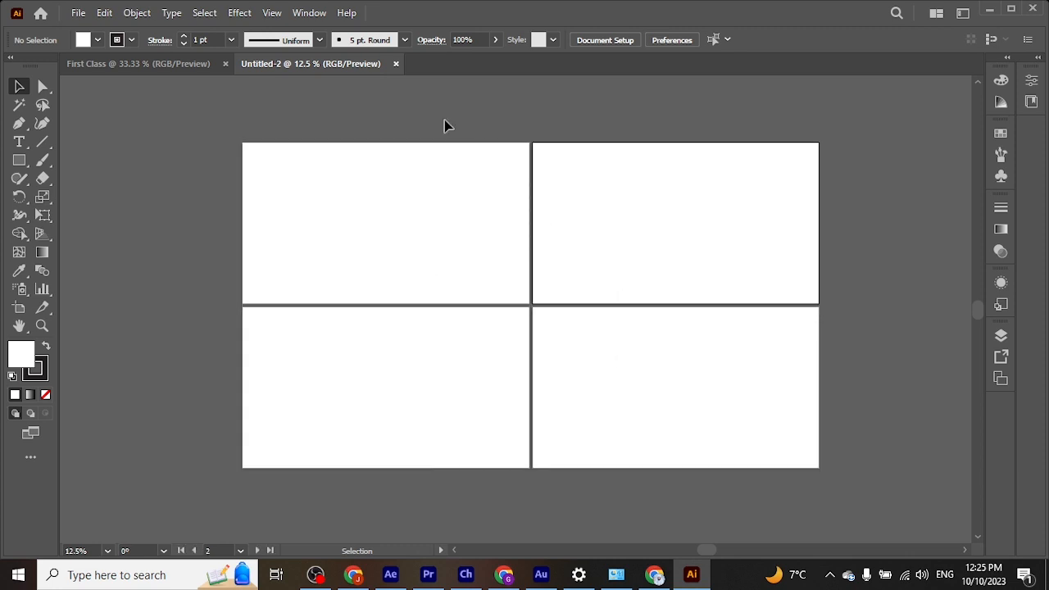
pyautogui.click(396, 64)
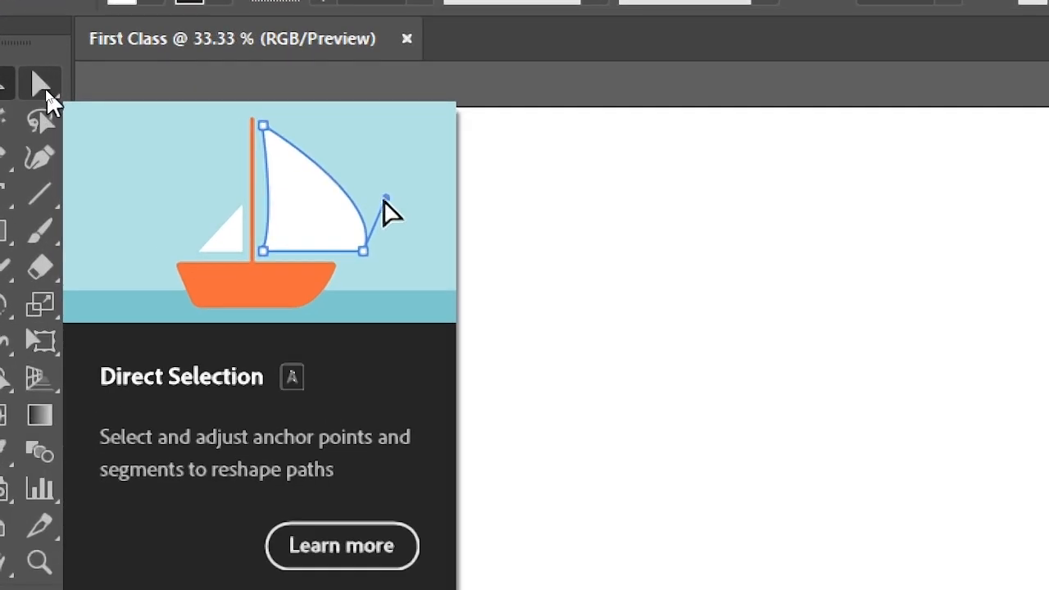
# Step: Activate the Direct Selection tool in the First Class document
pyautogui.click(41, 87)
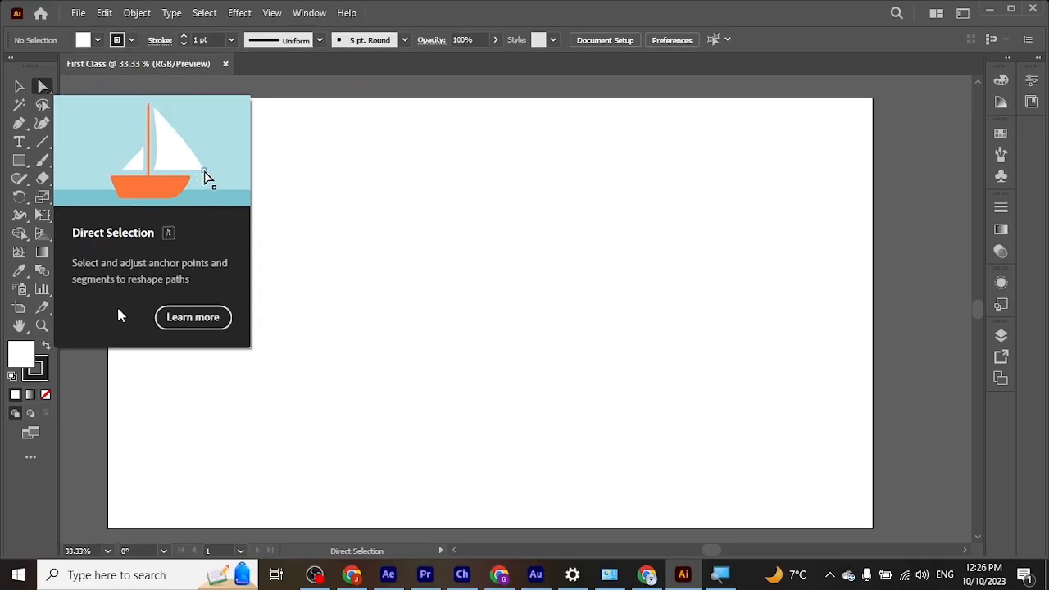
# Step: Draw a rectangle about 345 px high with the Rectangle tool in the upper-left part of the artboard
pyautogui.click(19, 87)
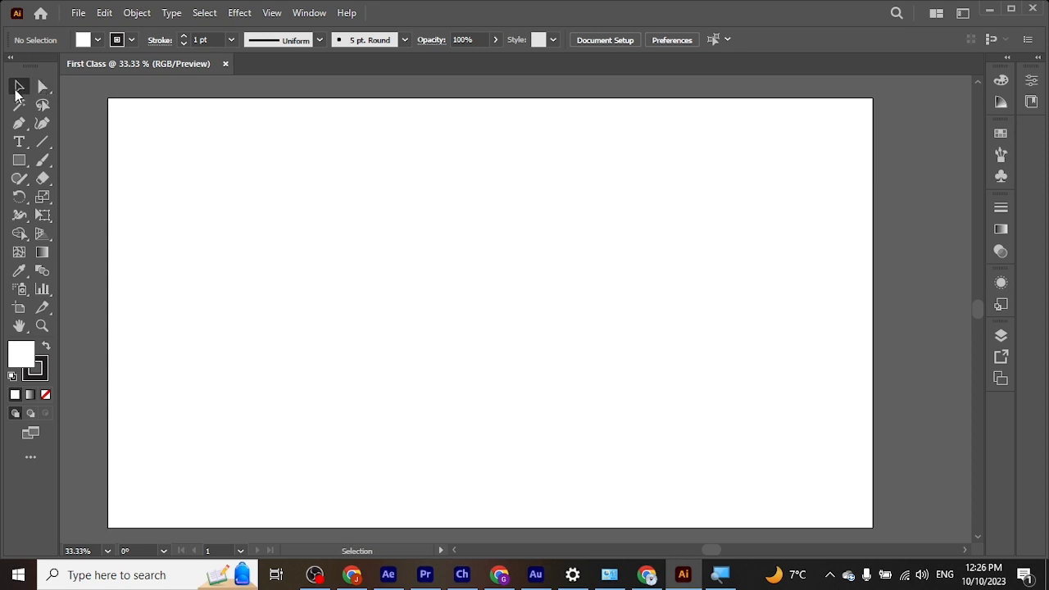
pyautogui.click(19, 161)
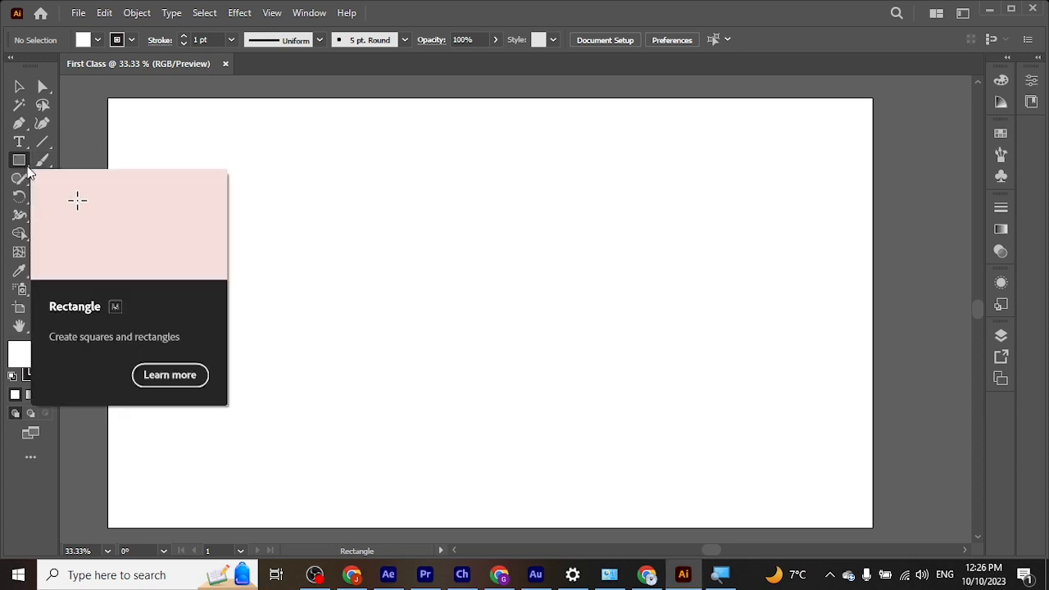
pyautogui.click(20, 163)
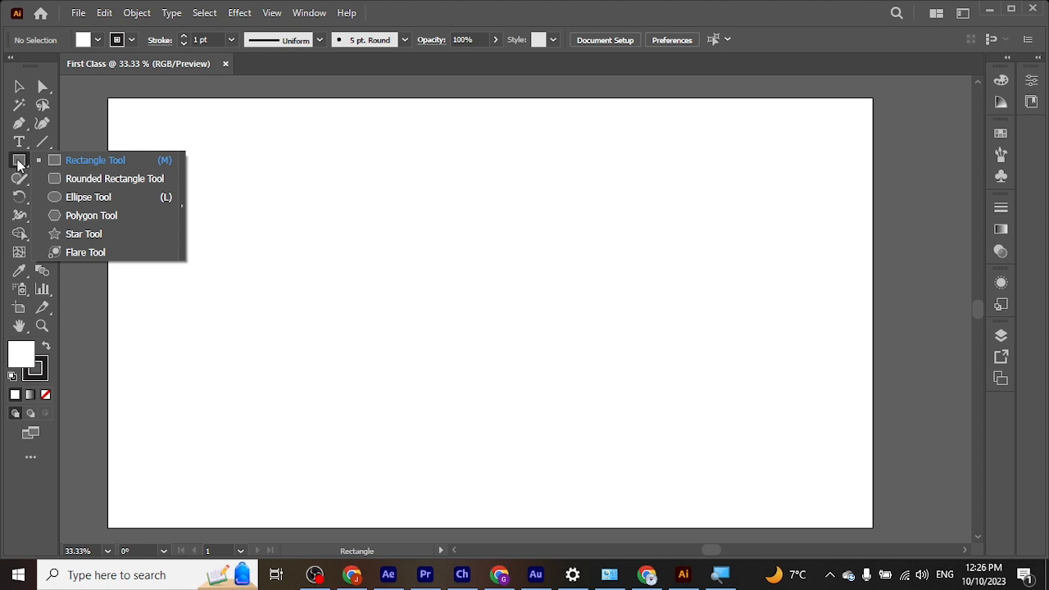
pyautogui.click(19, 164)
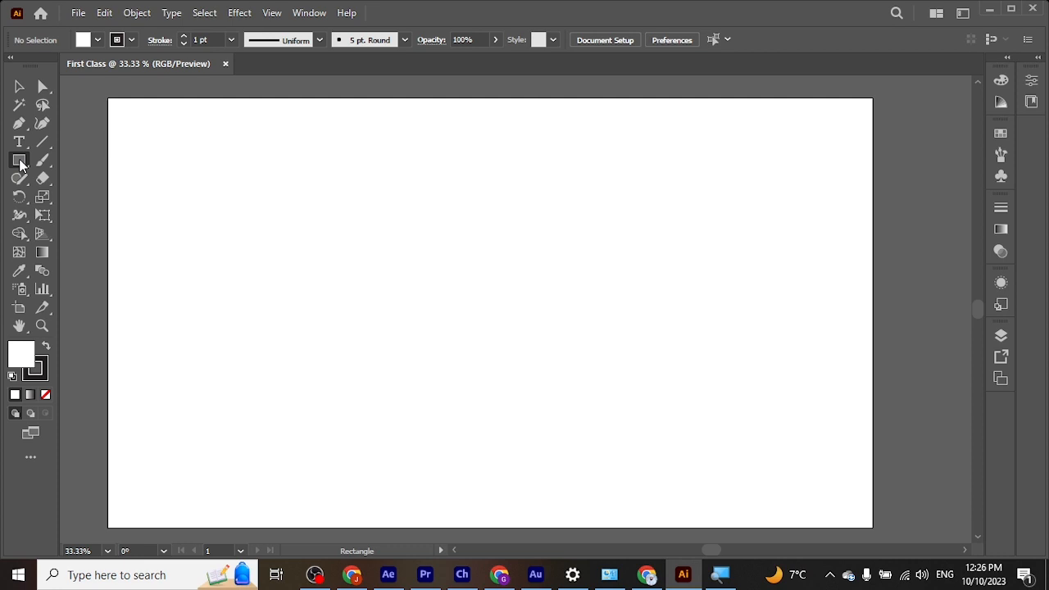
pyautogui.moveTo(195, 154); pyautogui.dragTo(391, 291)
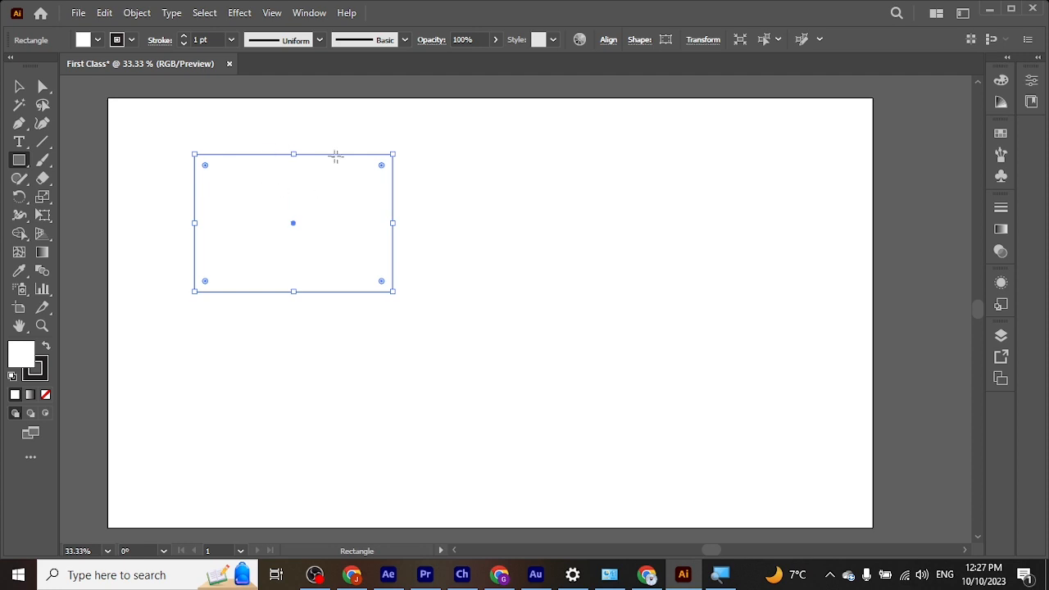
# Step: Set the rectangle's stroke weight to 3 pt and deselect the shape with the Selection tool
pyautogui.click(45, 372)
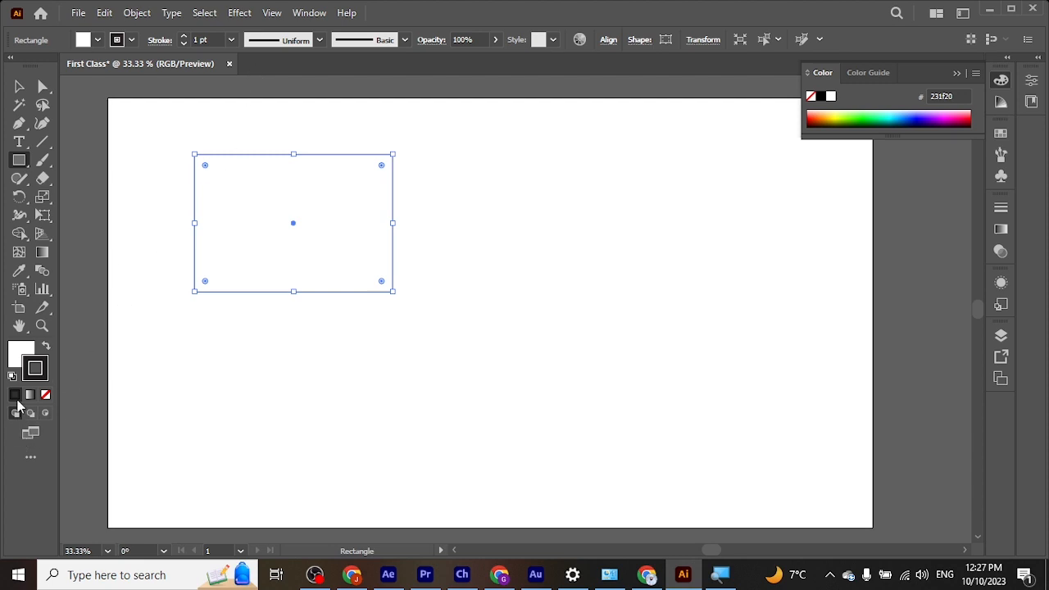
pyautogui.click(231, 39)
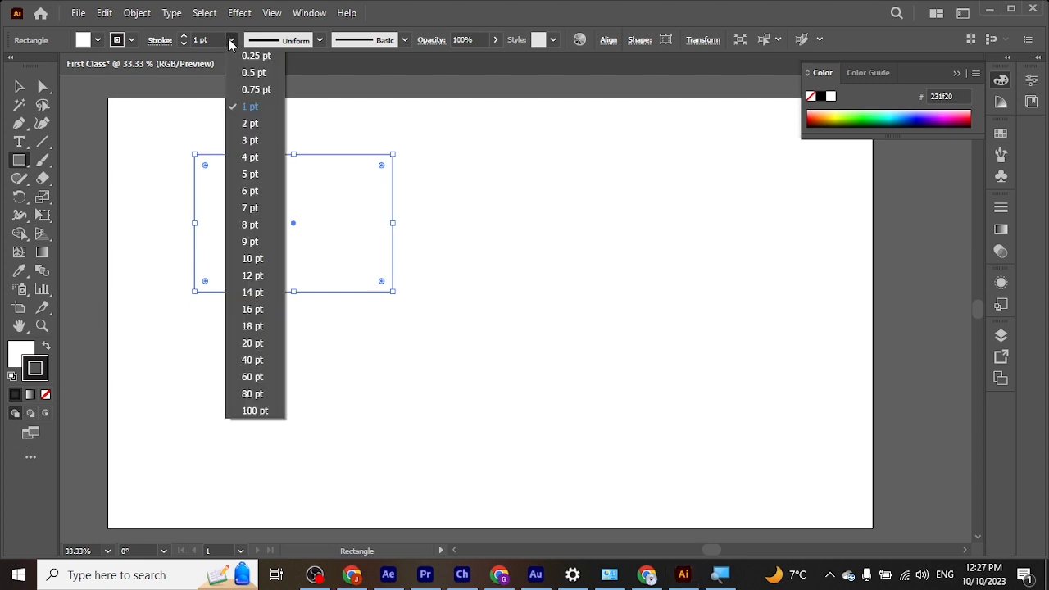
pyautogui.click(251, 143)
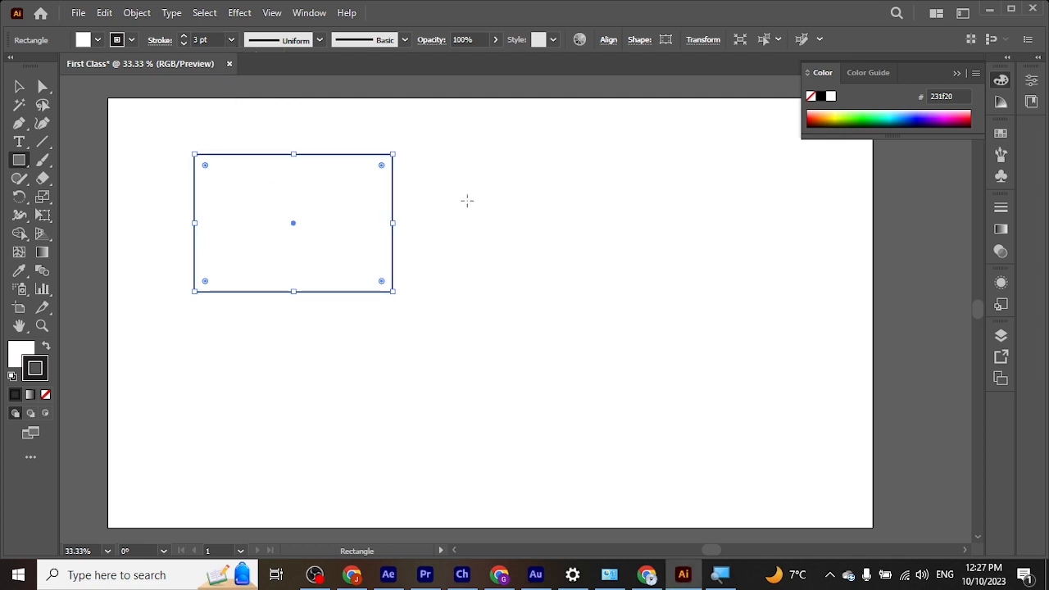
pyautogui.click(14, 87)
pyautogui.click(144, 297)
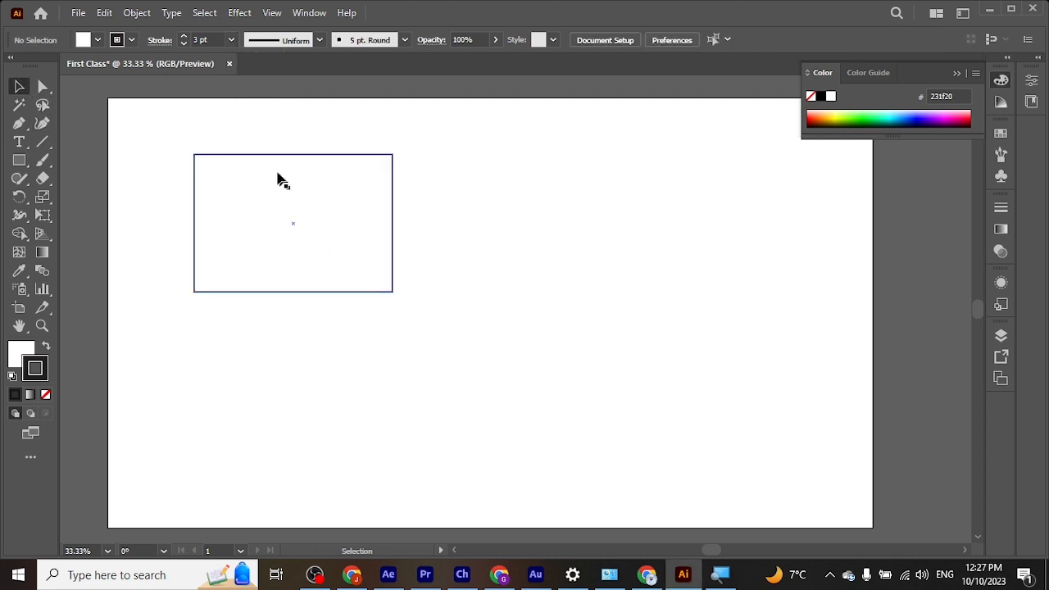
# Step: Give the rectangle a dark brownish-grey fill, colour 605454, and deselect it
pyautogui.click(226, 156)
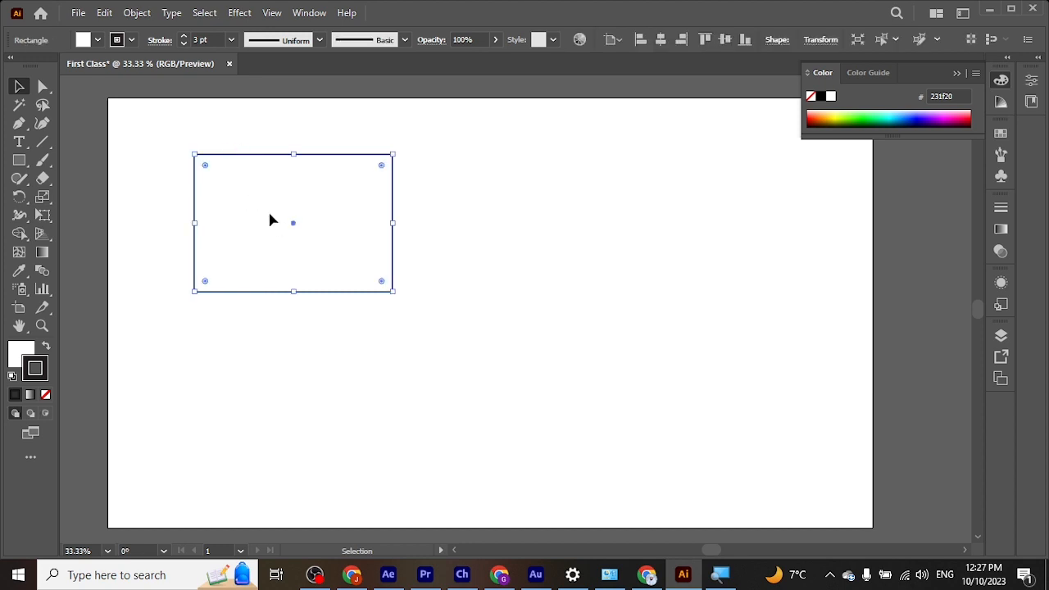
pyautogui.click(16, 357)
pyautogui.doubleClick(28, 358)
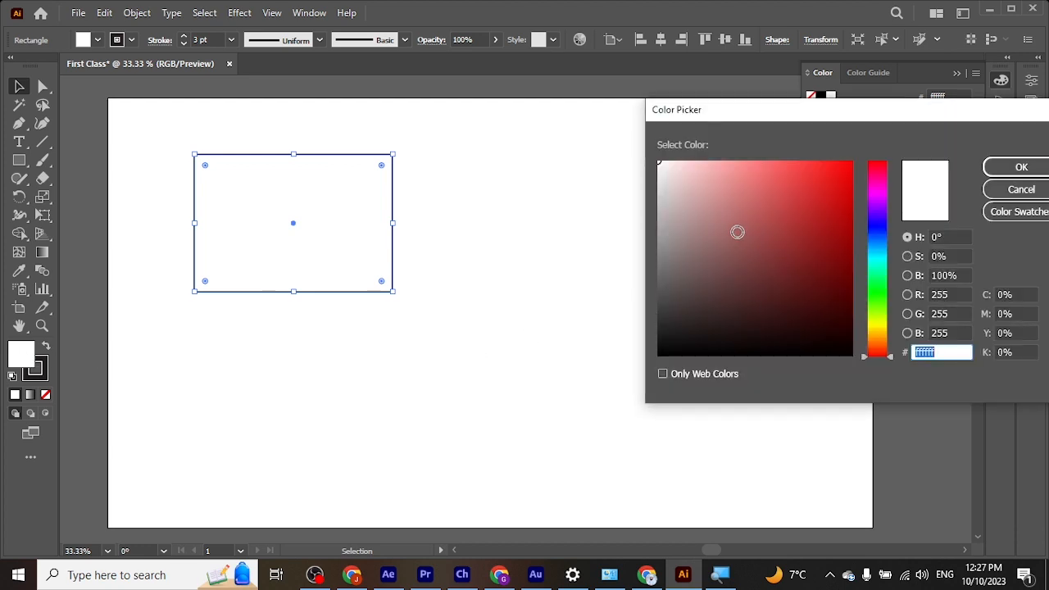
pyautogui.click(742, 236)
pyautogui.moveTo(743, 236); pyautogui.dragTo(682, 282)
pyautogui.click(1023, 167)
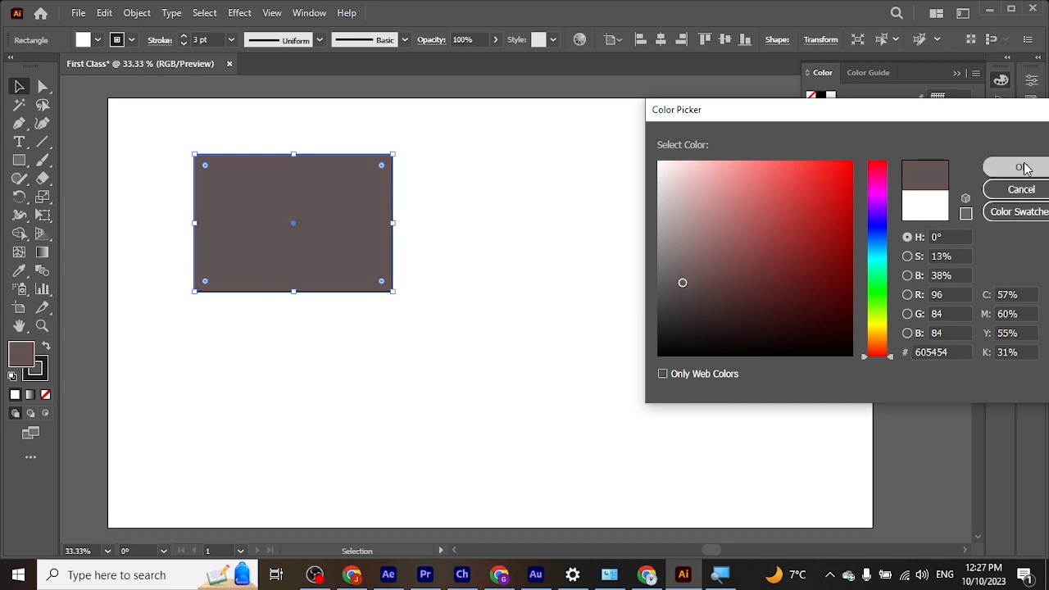
pyautogui.click(443, 222)
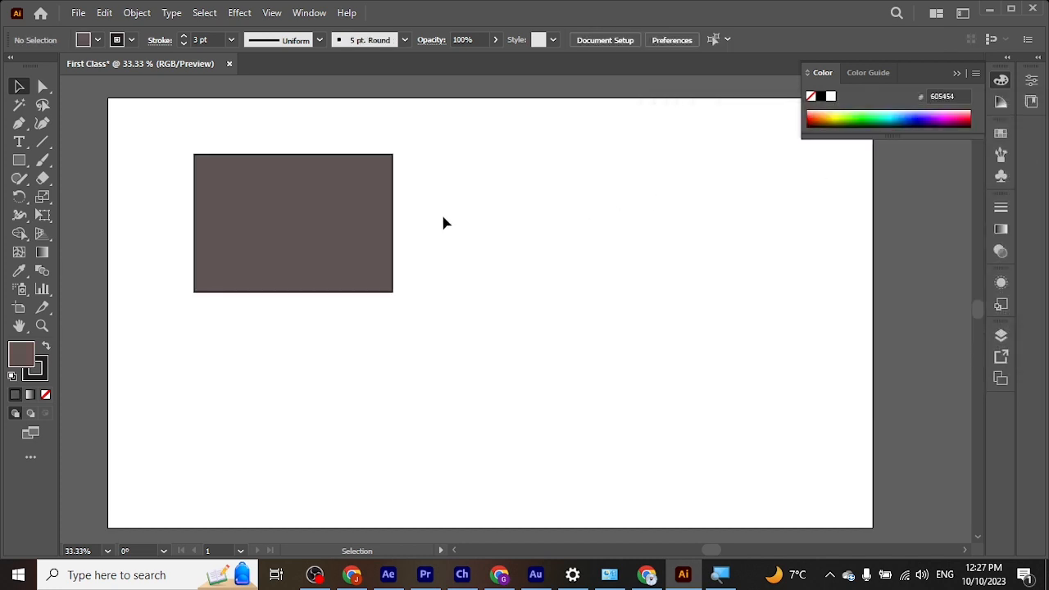
# Step: Select and deselect the filled rectangle by its interior and by its outline, leaving it selected
pyautogui.click(276, 218)
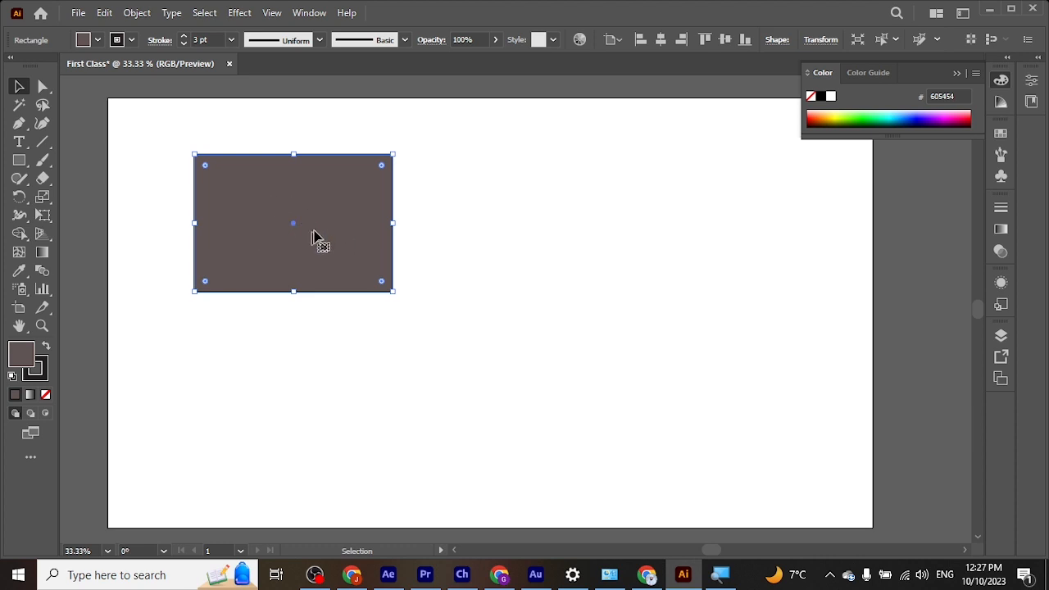
pyautogui.click(272, 141)
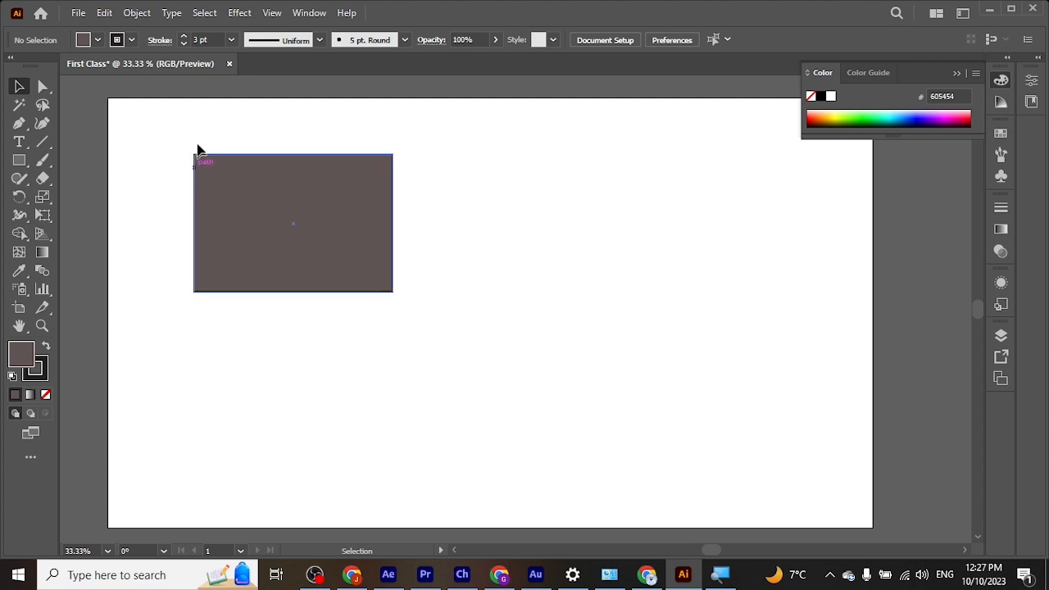
pyautogui.click(211, 287)
pyautogui.click(274, 347)
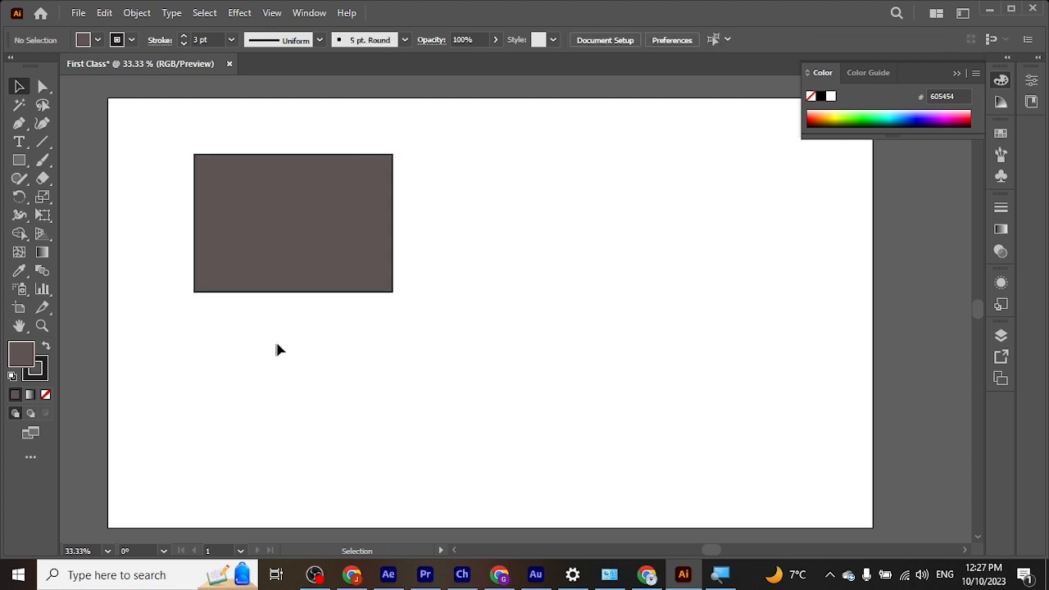
pyautogui.click(392, 236)
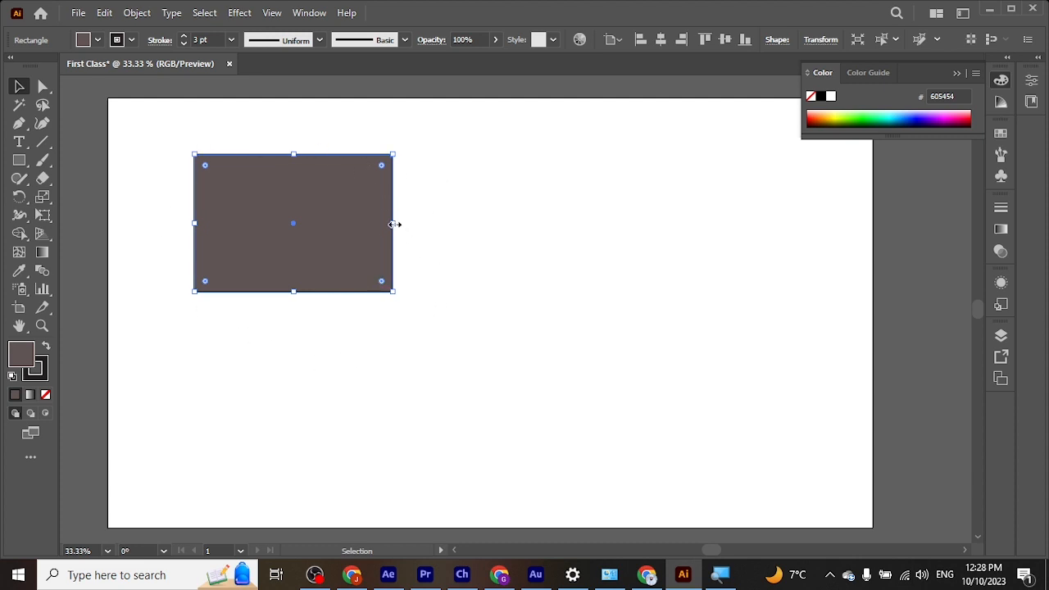
# Step: Move the rectangle slightly up and to the left and enlarge it in both width and height
pyautogui.moveTo(394, 224); pyautogui.dragTo(394, 224)
pyautogui.moveTo(394, 223); pyautogui.dragTo(393, 224)
pyautogui.moveTo(295, 227); pyautogui.dragTo(287, 250)
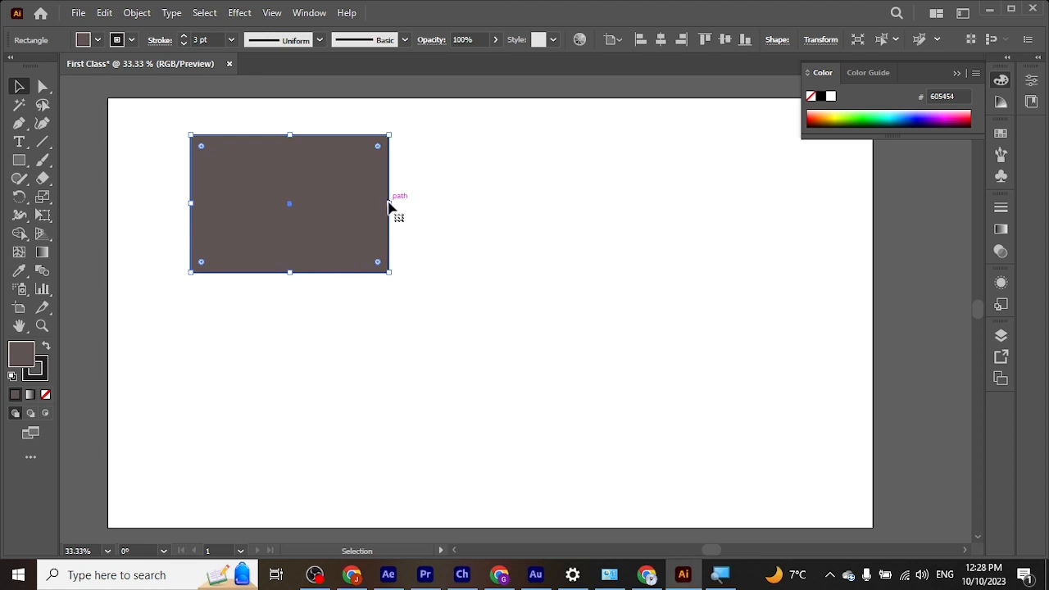
pyautogui.moveTo(390, 205)
pyautogui.mouseDown()
pyautogui.moveTo(568, 217)
pyautogui.moveTo(409, 207)
pyautogui.mouseUp()
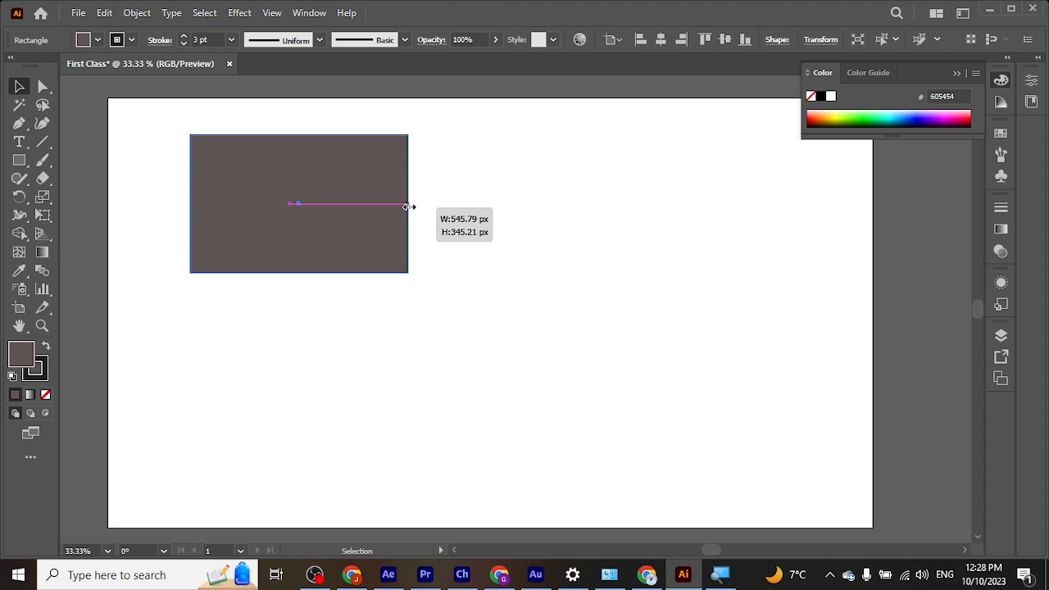
pyautogui.moveTo(409, 206); pyautogui.dragTo(438, 332)
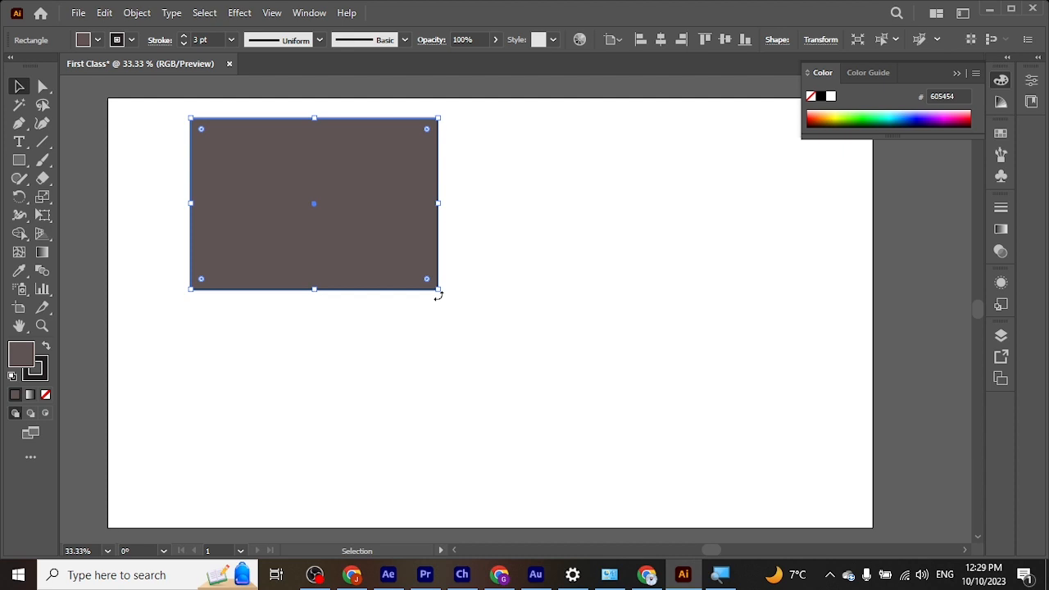
# Step: Try rotating the rectangle, both freely and constrained to fixed angle increments
pyautogui.moveTo(439, 296); pyautogui.dragTo(416, 249)
pyautogui.press('shift')
pyautogui.moveTo(415, 249)
pyautogui.mouseDown()
pyautogui.moveTo(402, 159)
pyautogui.moveTo(240, 233)
pyautogui.moveTo(341, 115)
pyautogui.moveTo(430, 135)
pyautogui.moveTo(287, 260)
pyautogui.moveTo(400, 158)
pyautogui.moveTo(308, 257)
pyautogui.moveTo(401, 248)
pyautogui.moveTo(422, 234)
pyautogui.moveTo(342, 117)
pyautogui.moveTo(243, 259)
pyautogui.moveTo(372, 272)
pyautogui.moveTo(421, 225)
pyautogui.moveTo(413, 256)
pyautogui.mouseUp()
# Step: Duplicate the large rectangle horizontally to its right and scale the copy down proportionally to less than half its size
pyautogui.keyDown('alt'); pyautogui.moveTo(336, 213); pyautogui.dragTo(622, 220); pyautogui.keyUp('alt')
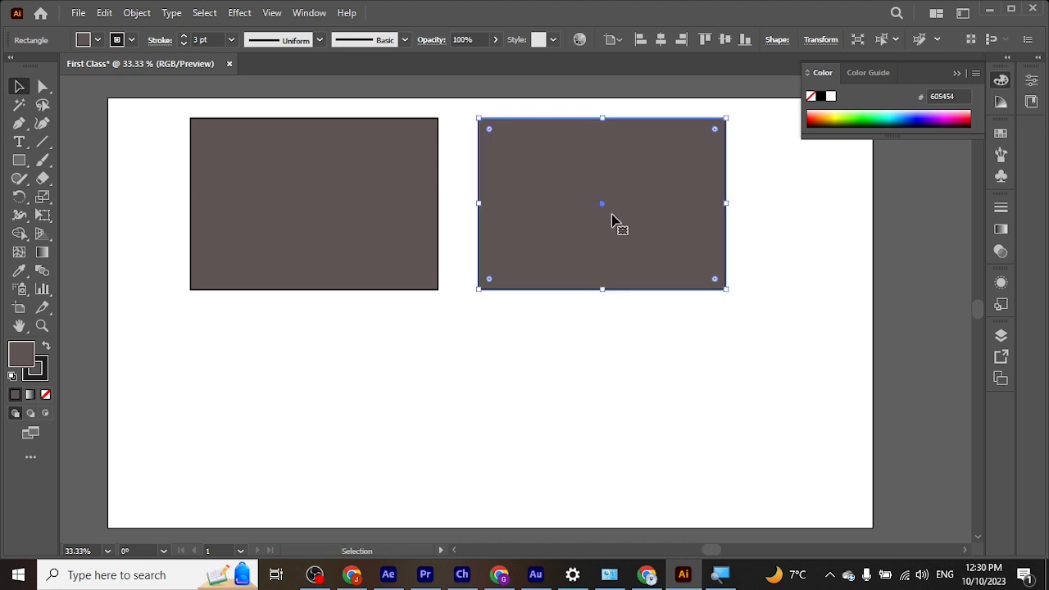
pyautogui.scroll(-2, 612, 218)
pyautogui.scroll(2, 611, 236)
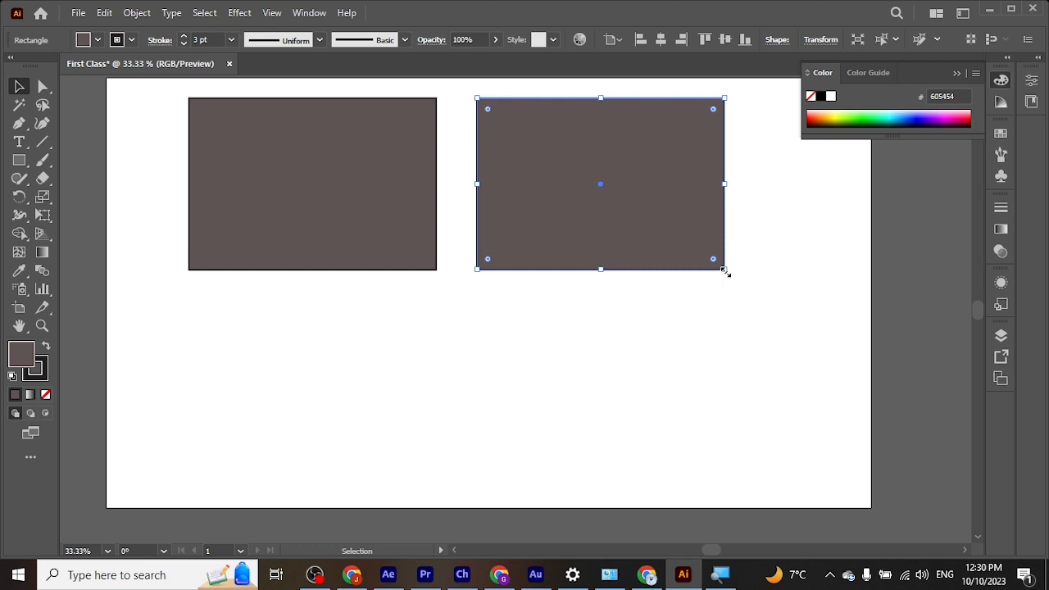
pyautogui.moveTo(726, 271); pyautogui.dragTo(584, 203)
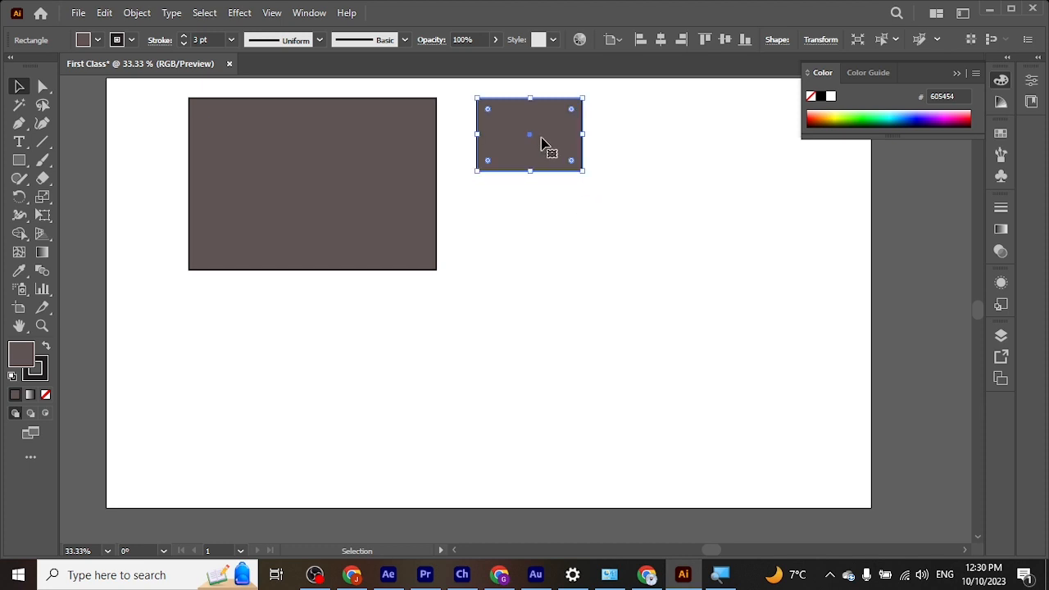
# Step: Duplicate the small rectangle straight down and repeat the duplication three times to form an evenly spaced column of five
pyautogui.moveTo(543, 143); pyautogui.dragTo(540, 227)
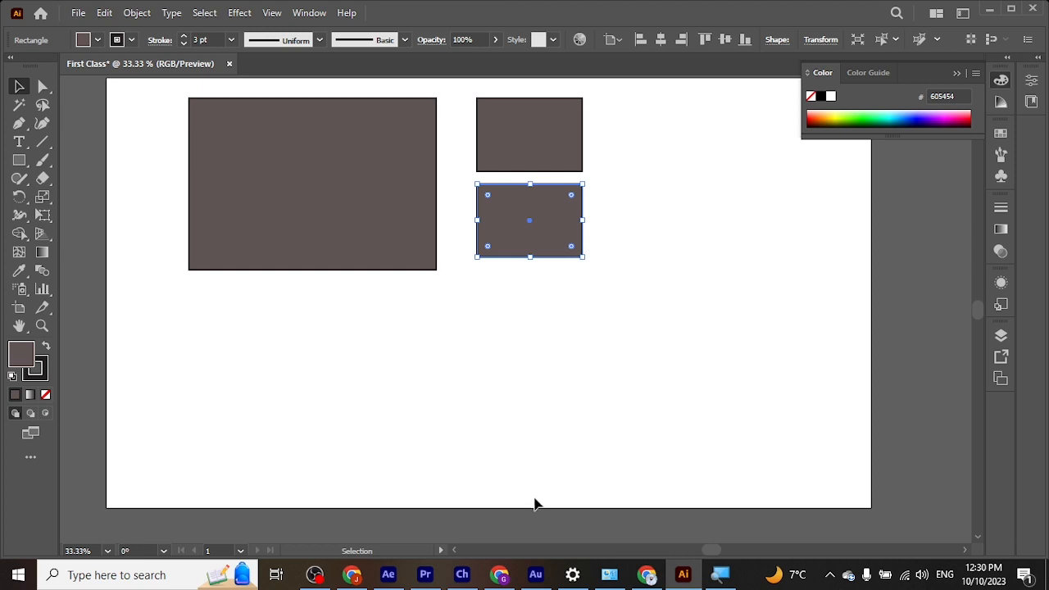
pyautogui.press('a')
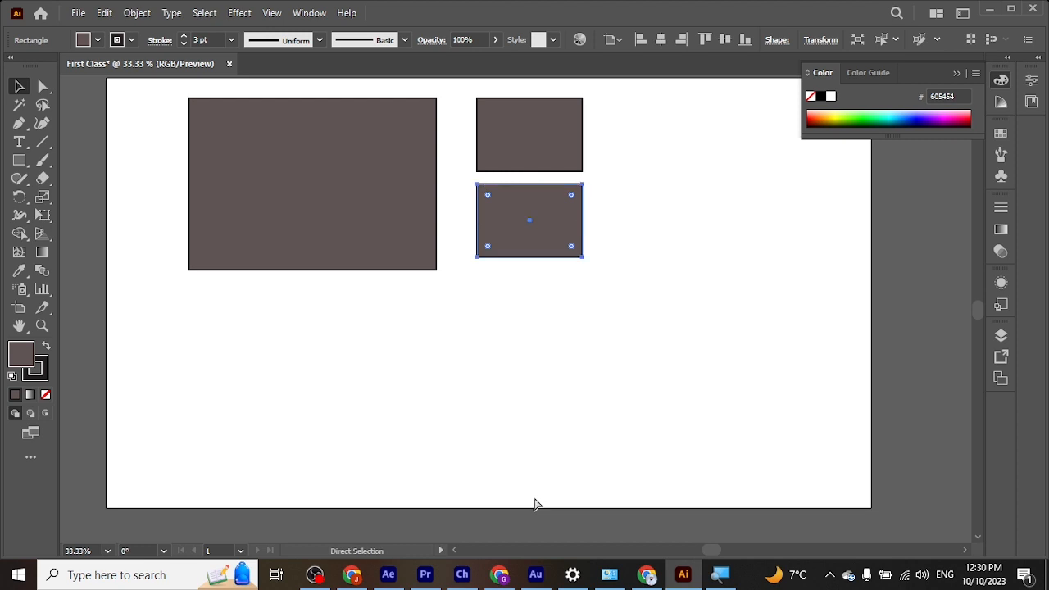
pyautogui.hotkey('ctrl', 'd')
pyautogui.hotkey('ctrl', 'd')
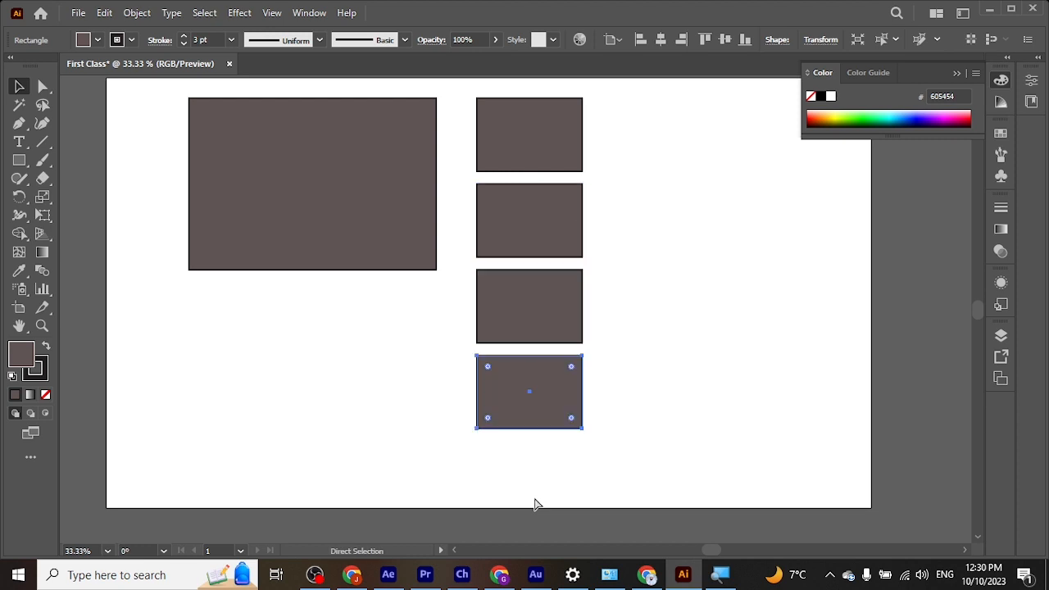
pyautogui.hotkey('ctrl', 'd')
pyautogui.scroll(-1, 621, 378)
pyautogui.scroll(-2, 620, 379)
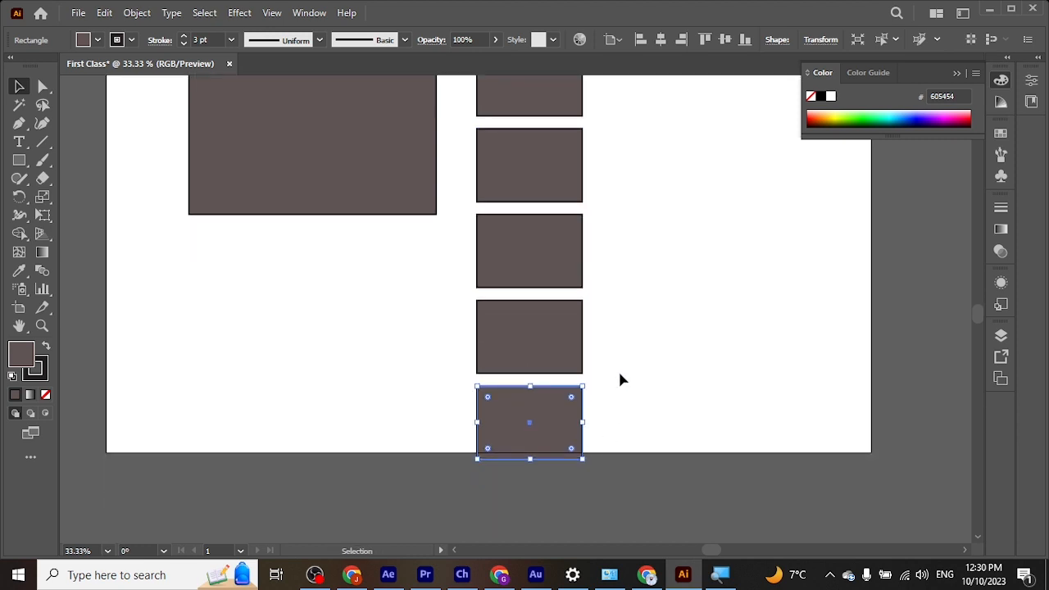
pyautogui.scroll(2, 621, 380)
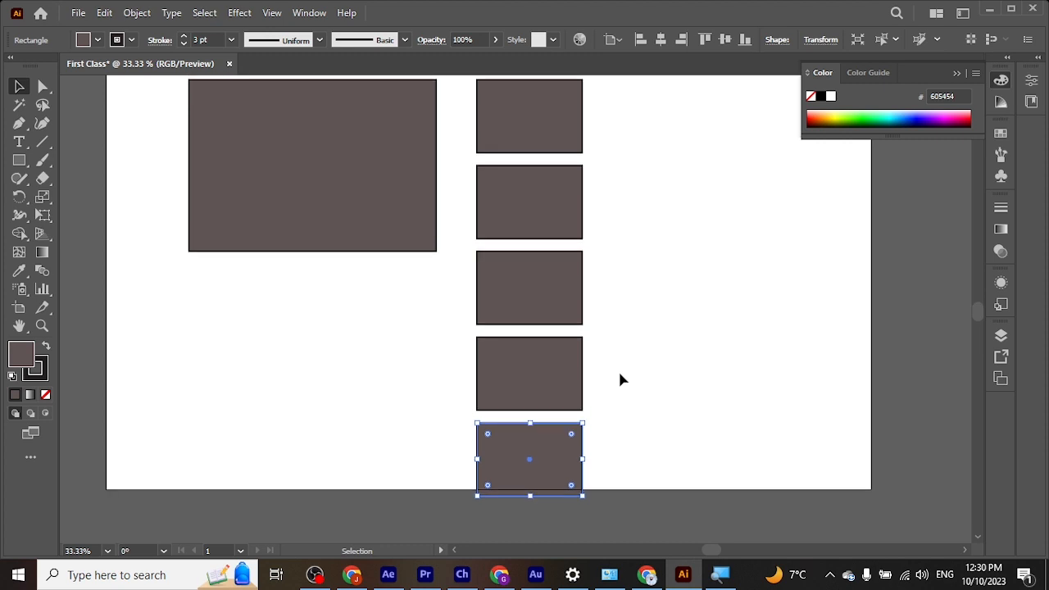
# Step: Duplicate the whole column of five small rectangles to the right and repeat the duplication twice to make four columns
pyautogui.click(639, 246)
pyautogui.moveTo(611, 94); pyautogui.dragTo(546, 499)
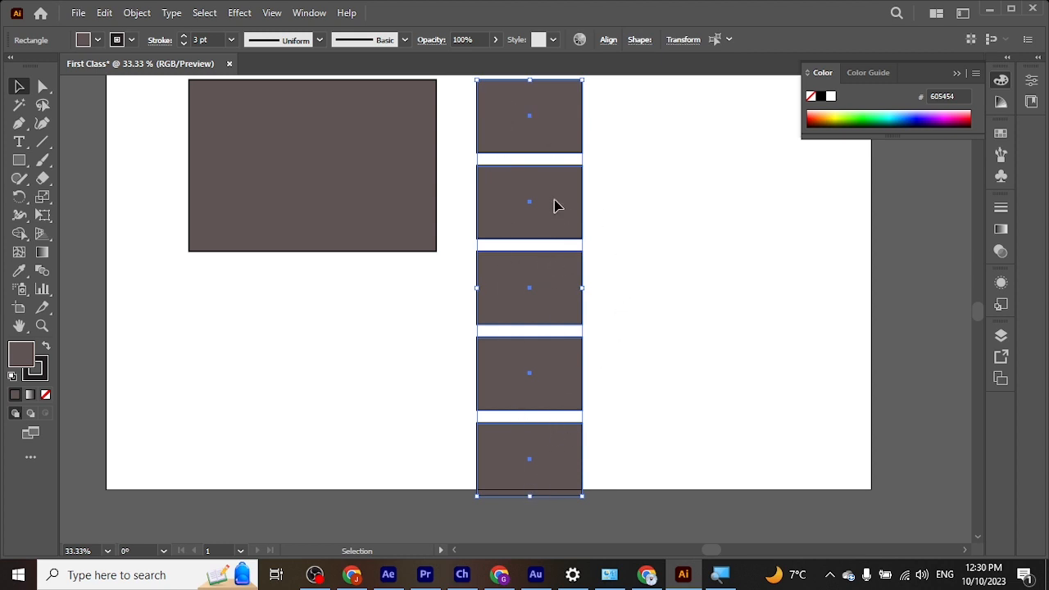
pyautogui.moveTo(555, 204); pyautogui.dragTo(675, 212)
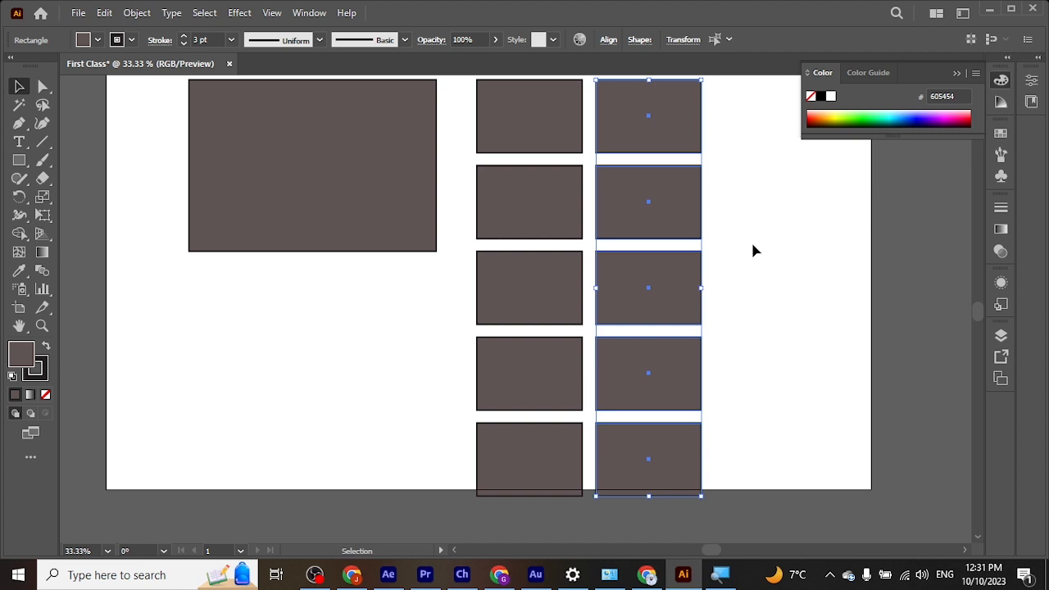
pyautogui.hotkey('ctrl', 'd')
pyautogui.hotkey('ctrl', 'd')
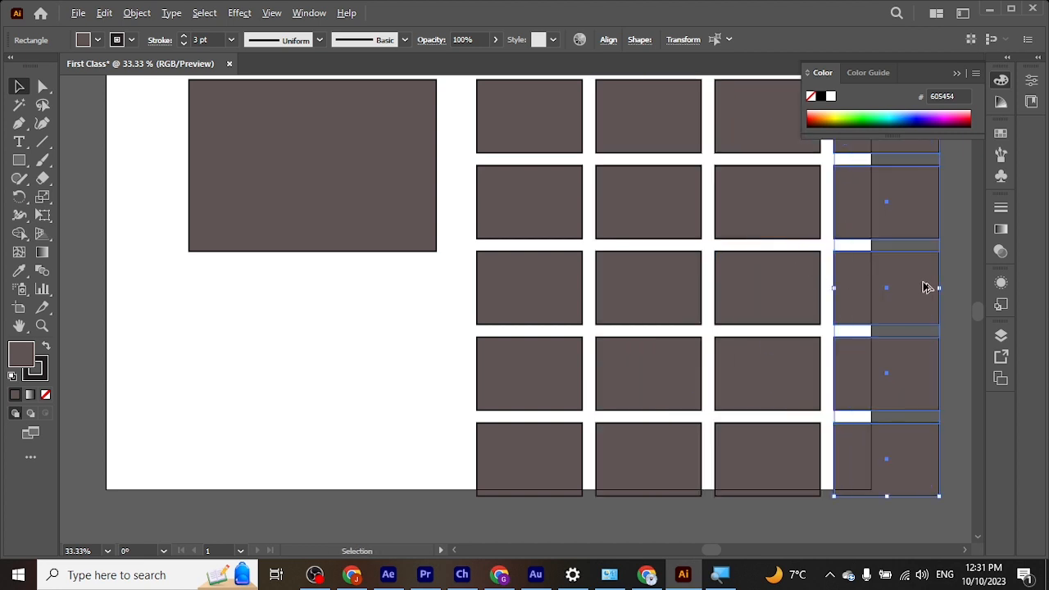
# Step: Delete all twenty small rectangles in the grid, keeping only the large rectangle on the artboard
pyautogui.scroll(-4, 842, 281)
pyautogui.scroll(4, 756, 288)
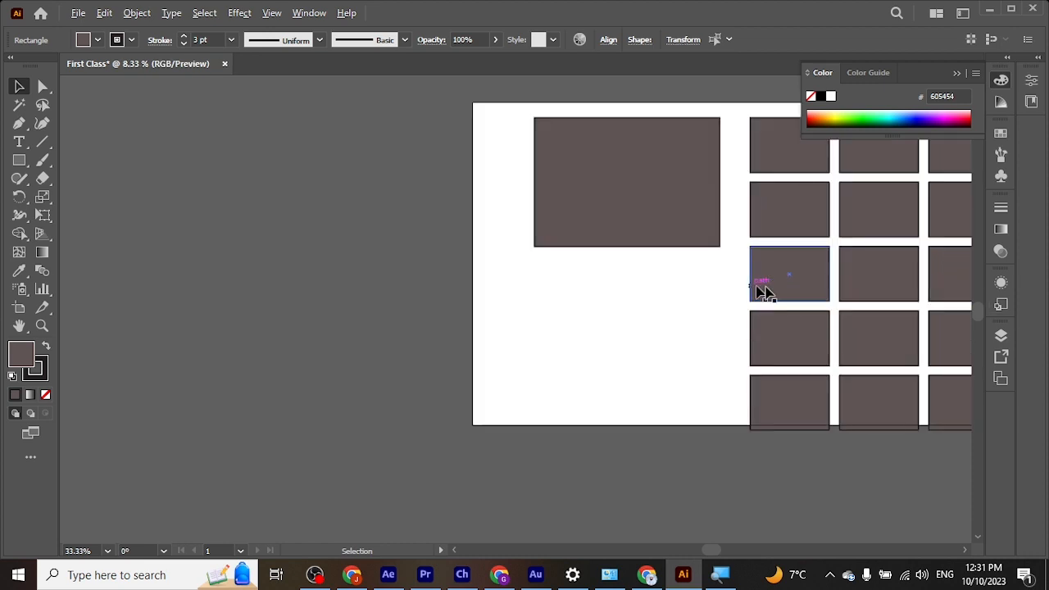
pyautogui.moveTo(831, 284); pyautogui.dragTo(574, 306)
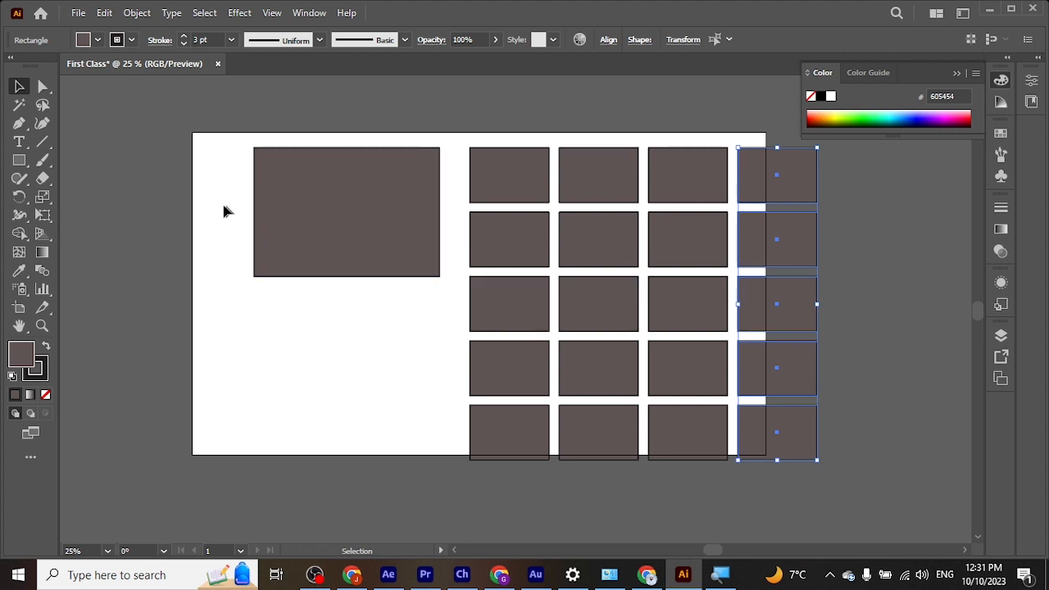
pyautogui.click(228, 150)
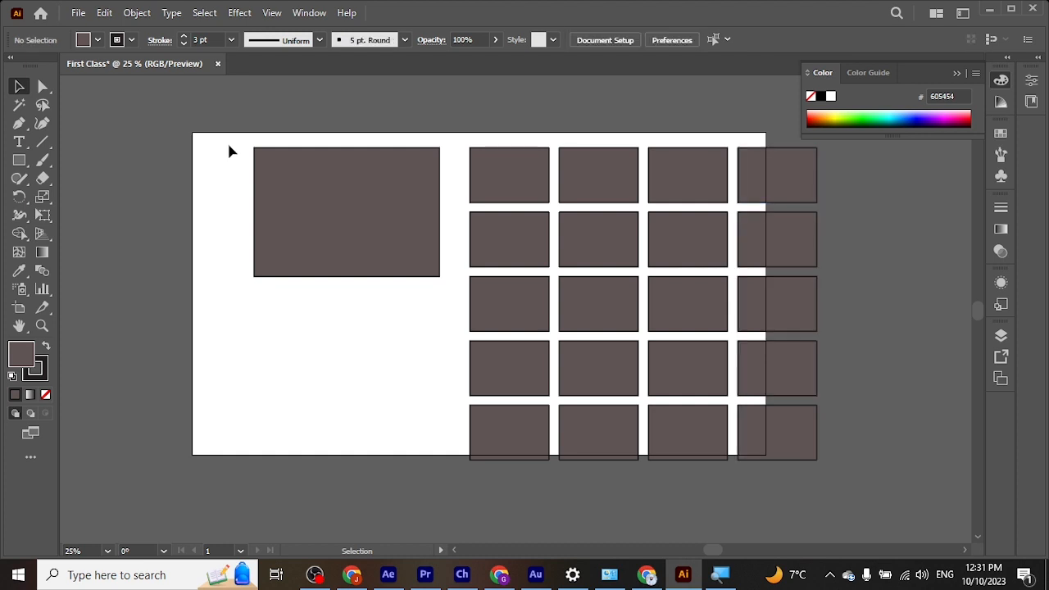
pyautogui.moveTo(464, 143); pyautogui.dragTo(831, 464)
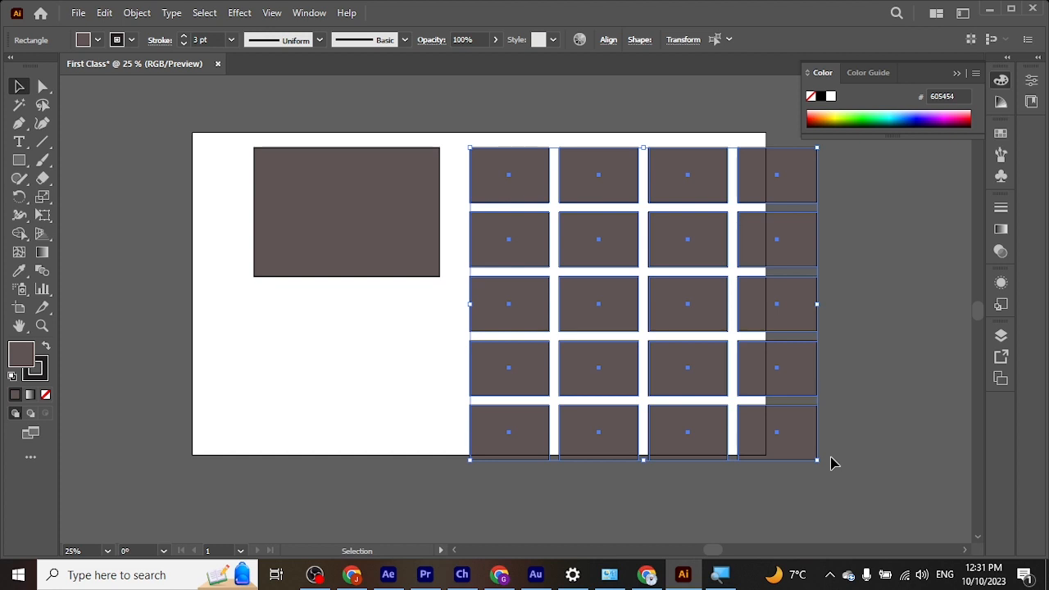
pyautogui.press('Delete')
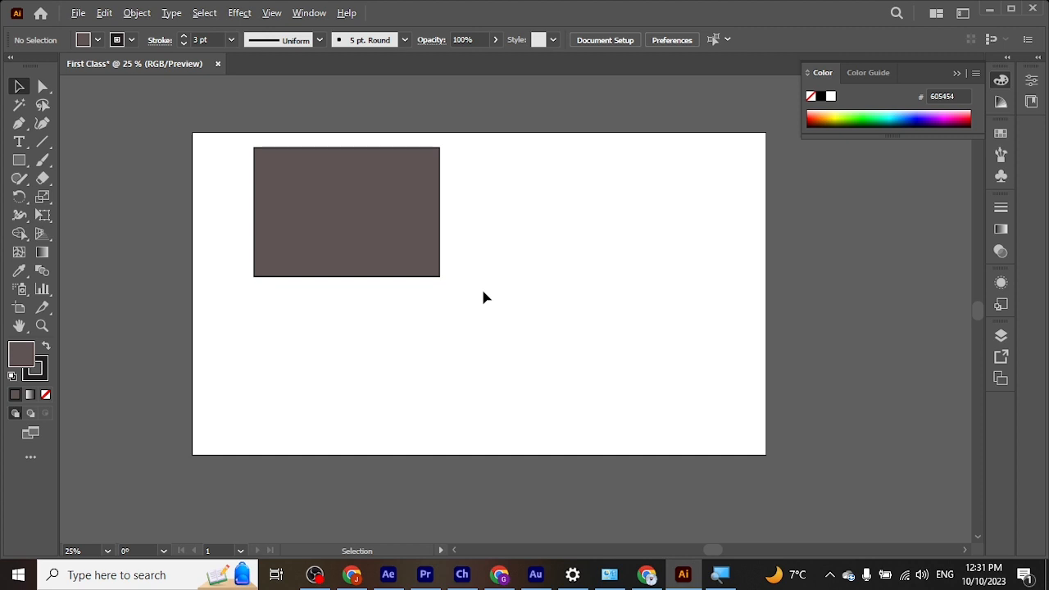
# Step: Examine the artboard and large rectangle at different magnifications, zooming in as far as 200% and back out to 25%
pyautogui.press('alt')
pyautogui.scroll(3, 484, 297)
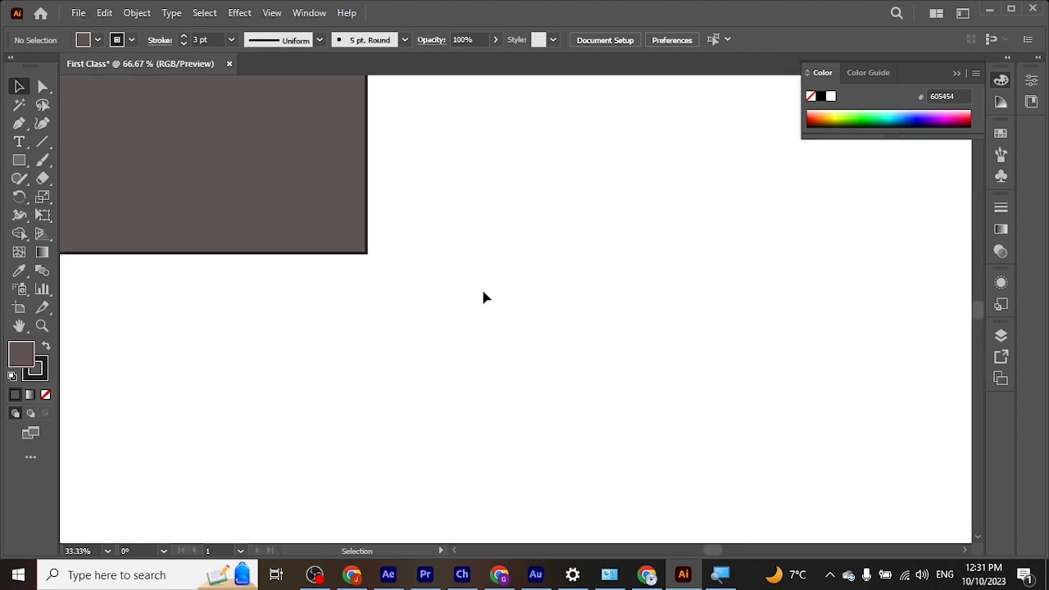
pyautogui.scroll(-2, 483, 297)
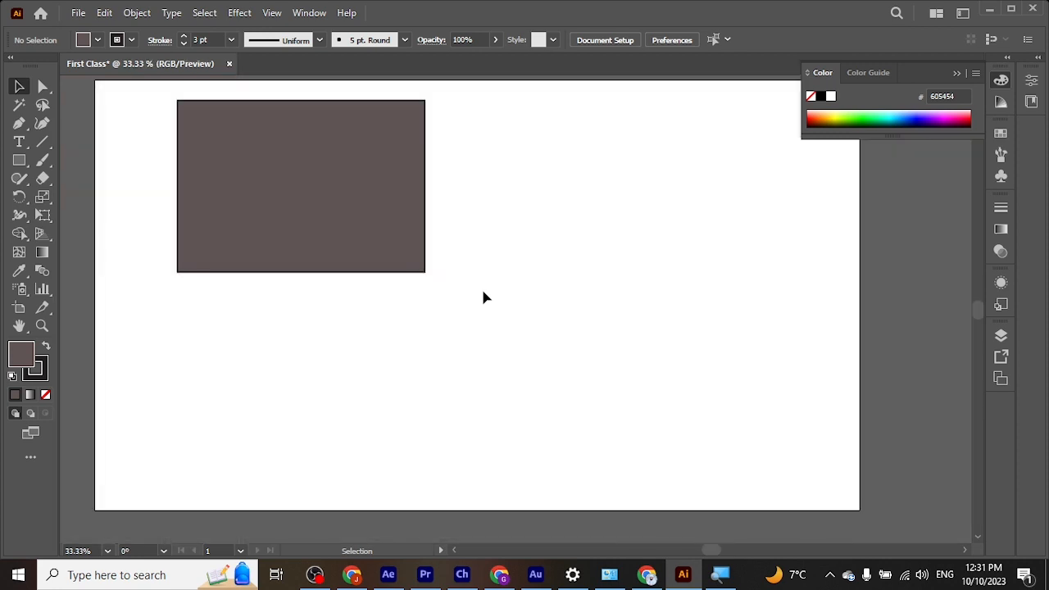
pyautogui.scroll(4, 483, 298)
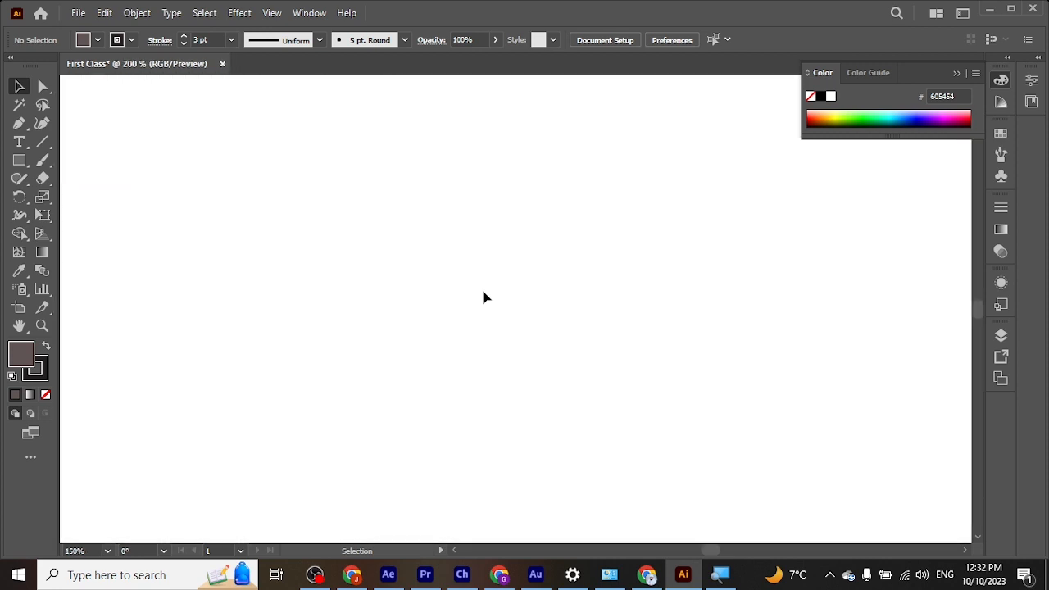
pyautogui.scroll(1, 484, 298)
pyautogui.scroll(-8, 484, 298)
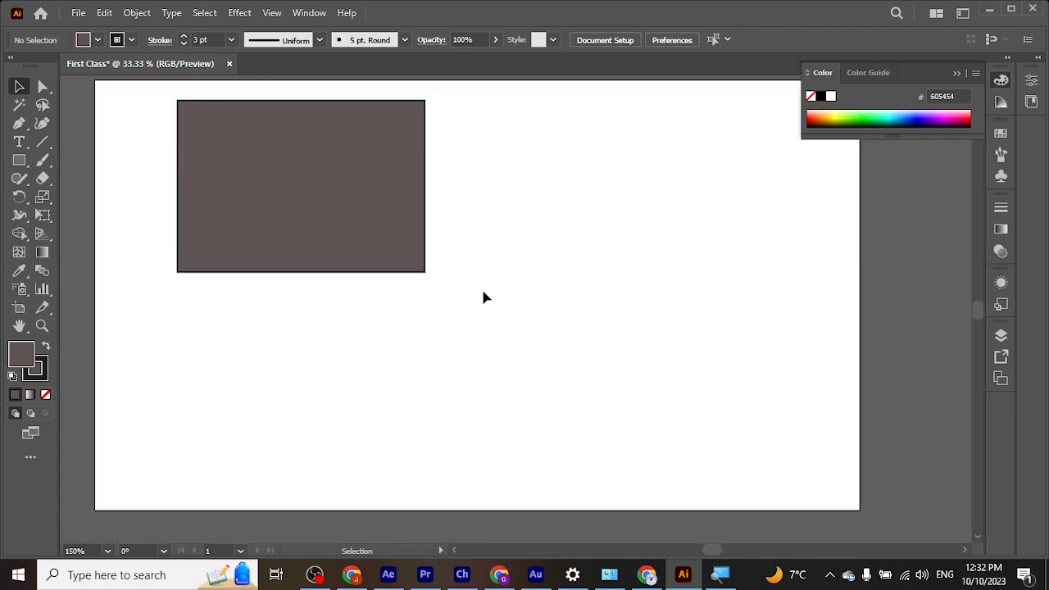
pyautogui.scroll(3, 483, 298)
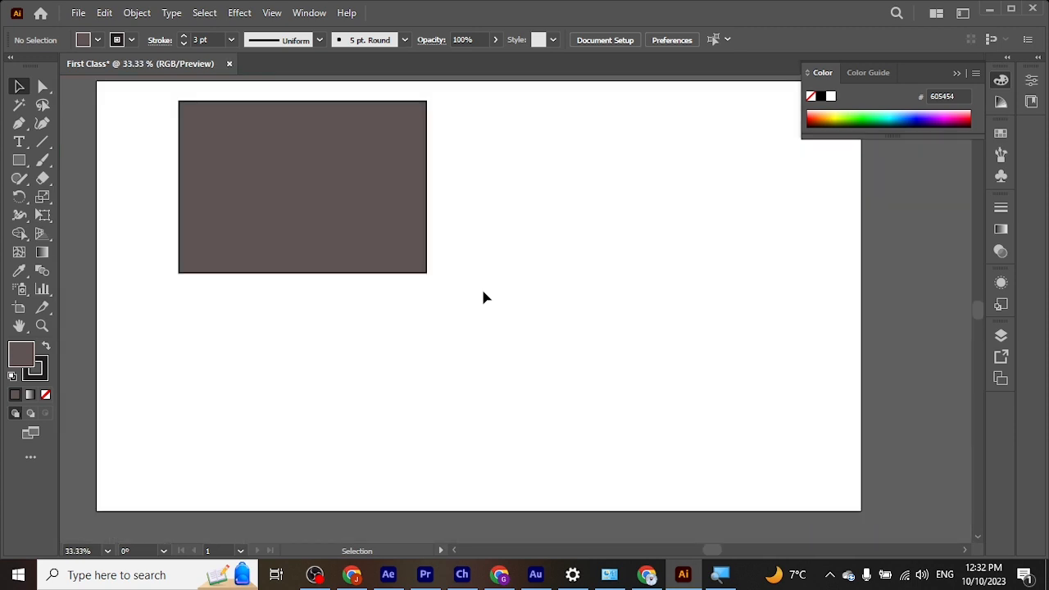
pyautogui.press('ctrl')
pyautogui.scroll(6, 483, 297)
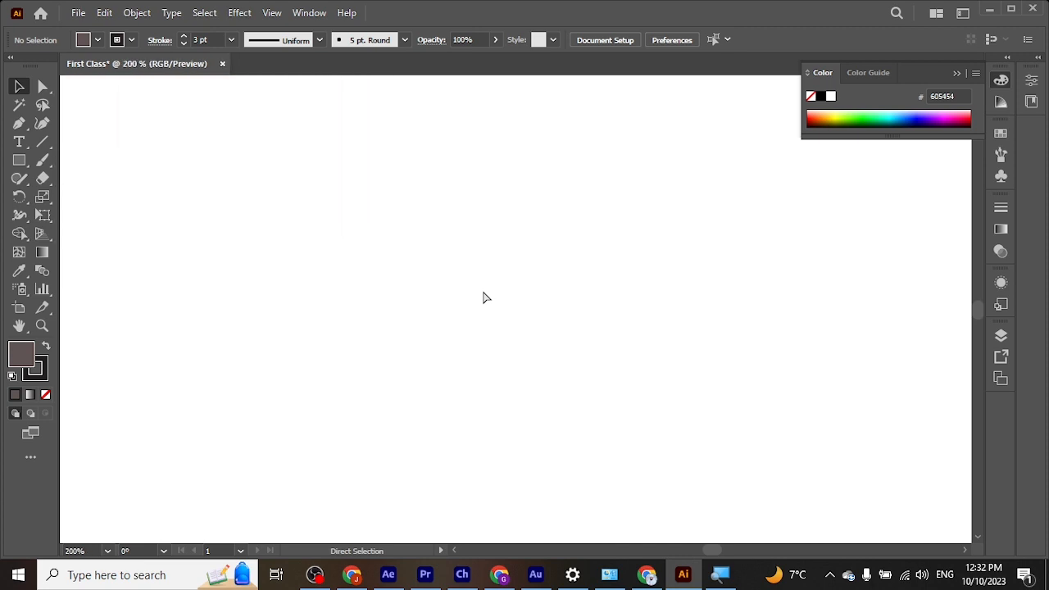
pyautogui.scroll(-6, 484, 298)
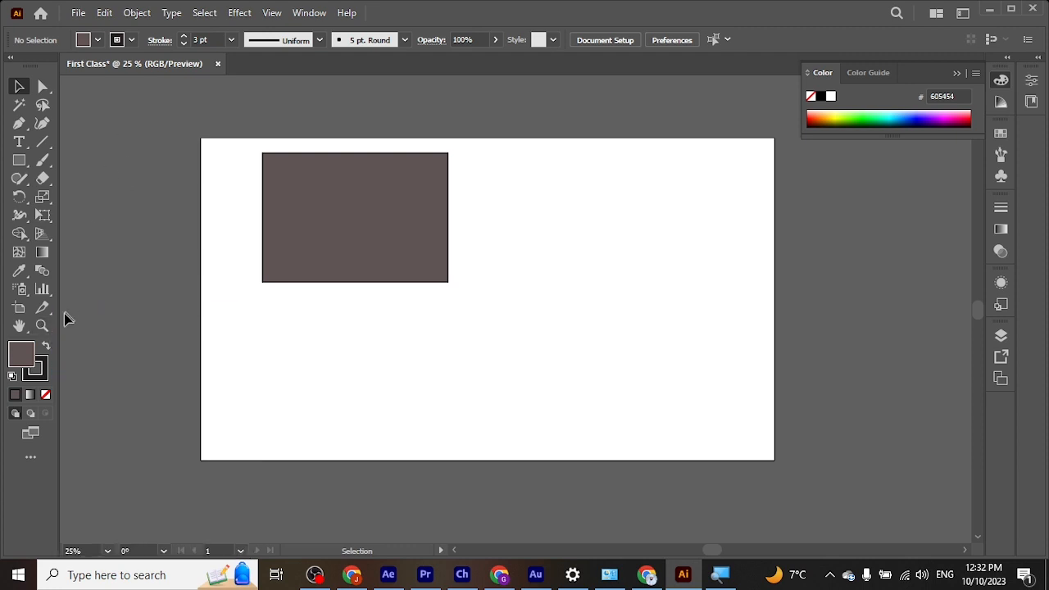
# Step: Magnify the large rectangle to 66.67% with the Zoom tool and reduce the view back to 25%
pyautogui.click(38, 327)
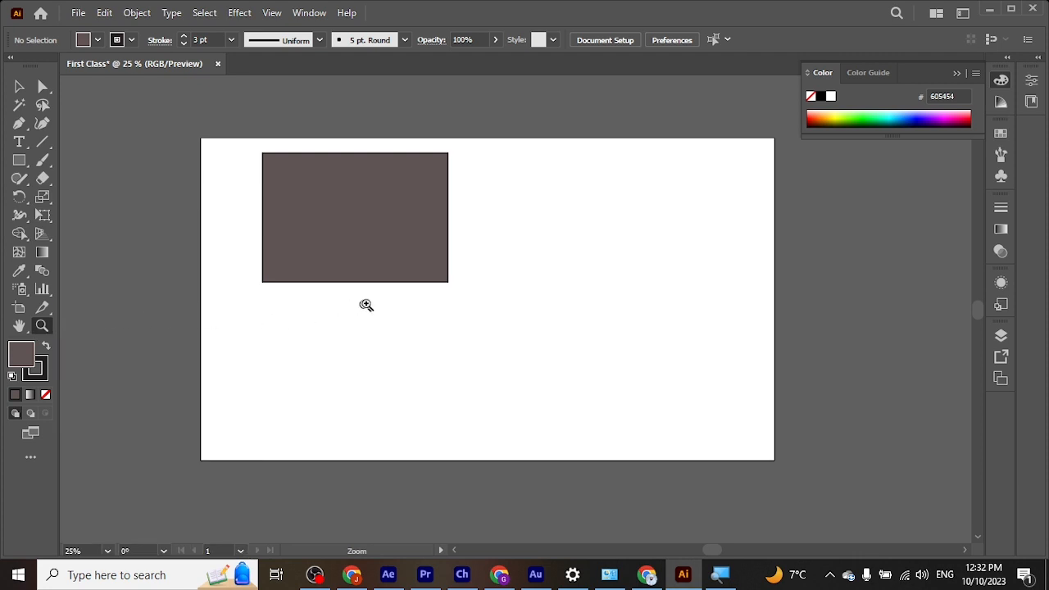
pyautogui.click(363, 216)
pyautogui.click(542, 370)
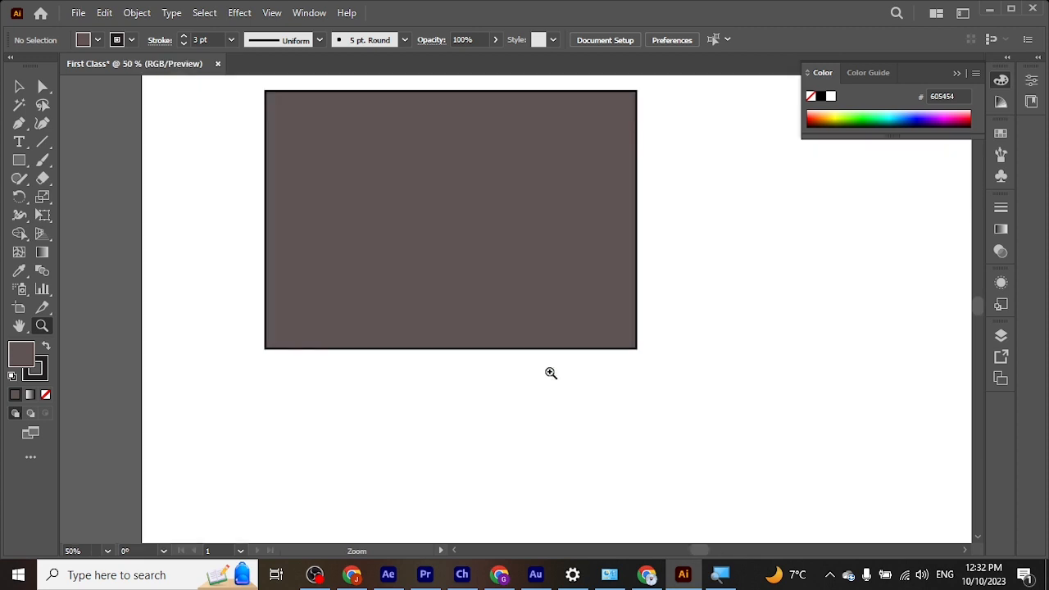
pyautogui.click(494, 277)
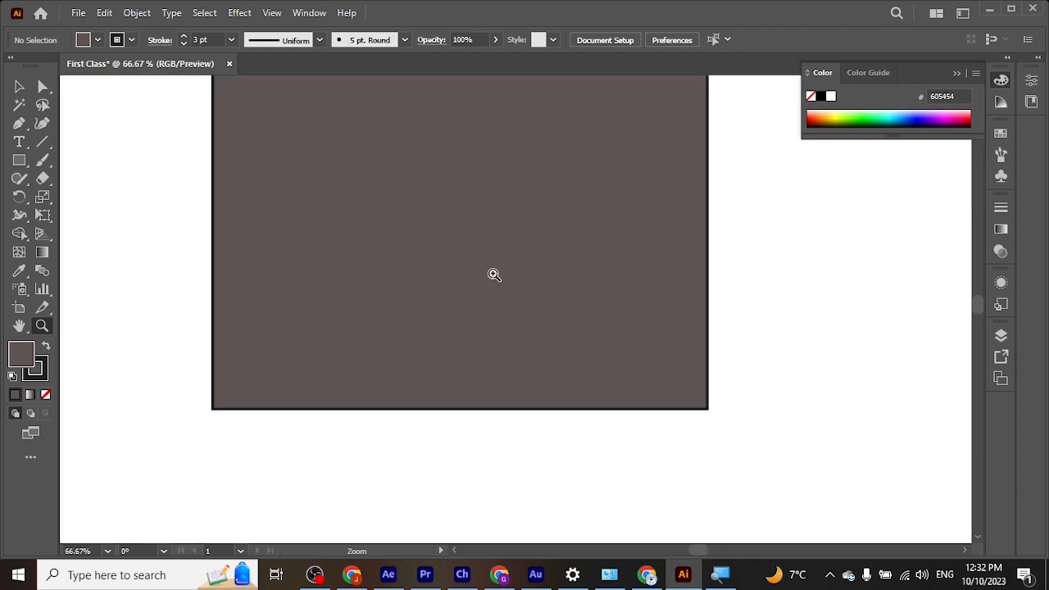
pyautogui.press('alt')
pyautogui.keyDown('alt'); pyautogui.click(493, 273); pyautogui.keyUp('alt')
pyautogui.keyDown('alt'); pyautogui.click(492, 272); pyautogui.keyUp('alt')
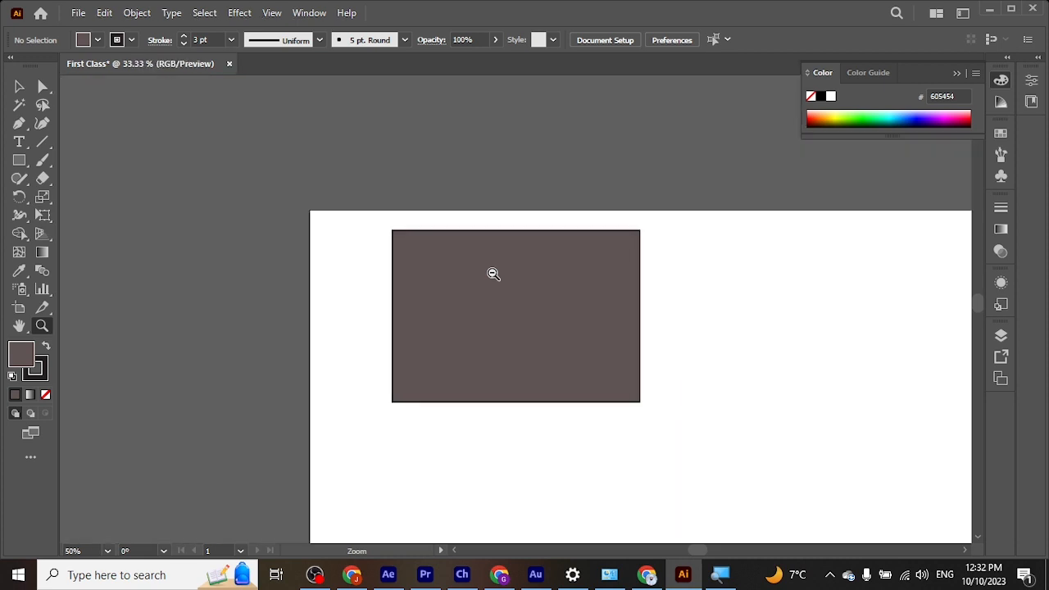
pyautogui.keyDown('alt'); pyautogui.click(601, 456); pyautogui.keyUp('alt')
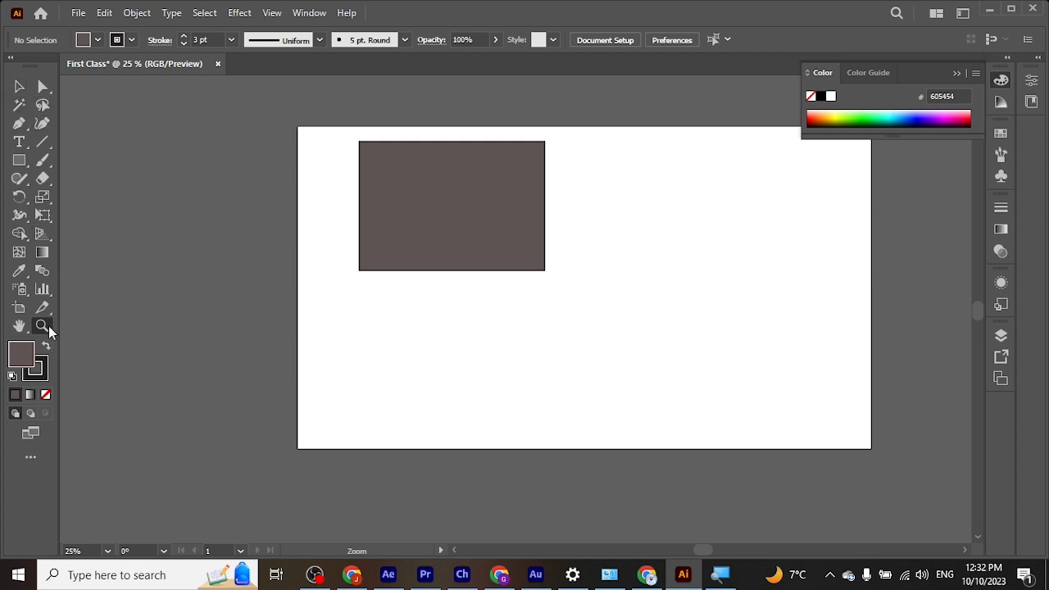
# Step: Pan across the artboard with the temporary Hand tool while the Rectangle tool is active
pyautogui.click(19, 160)
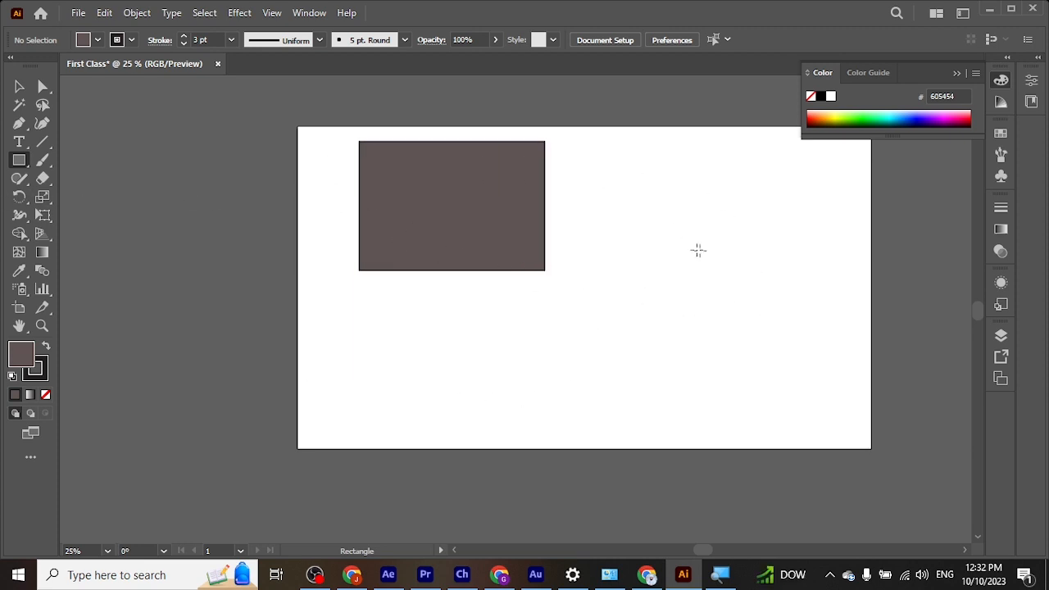
pyautogui.moveTo(683, 248); pyautogui.dragTo(582, 246)
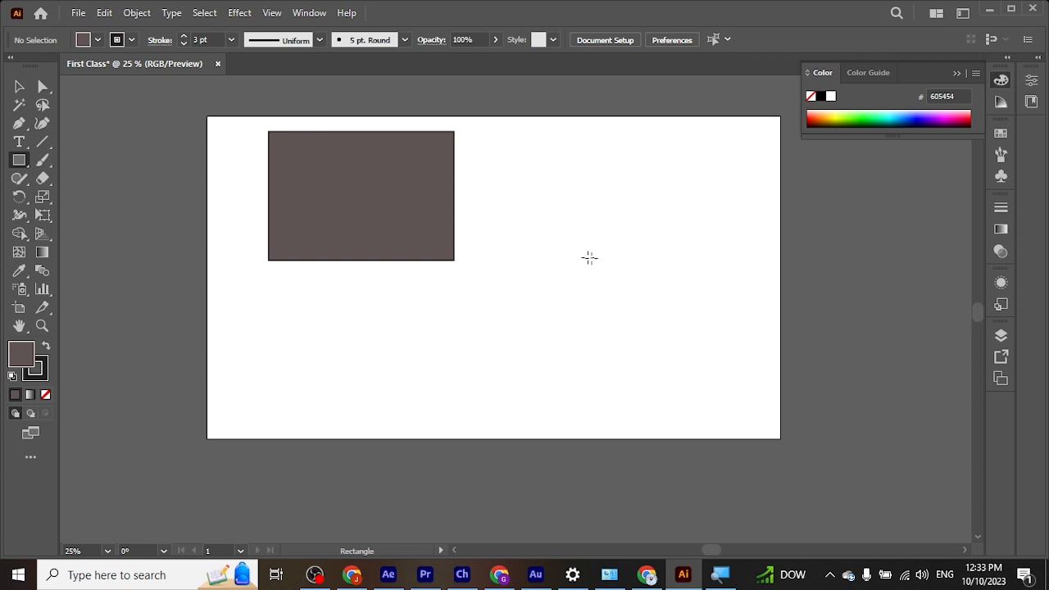
pyautogui.press('space')
pyautogui.moveTo(562, 220); pyautogui.dragTo(524, 218)
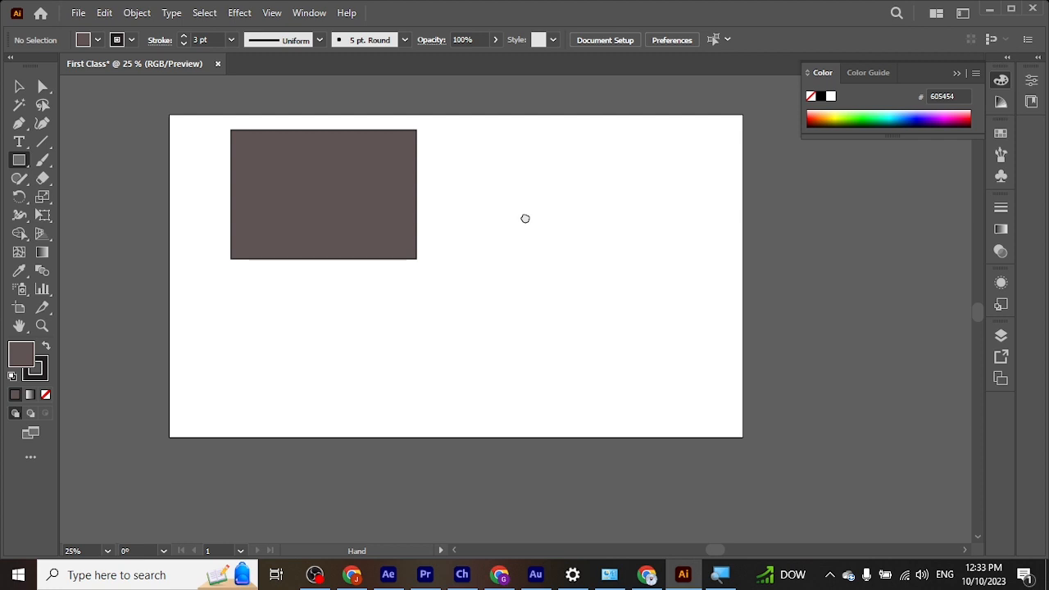
pyautogui.press('space')
# Step: Round the large rectangle's two left corners individually with Direct Selection, giving the lower-left corner a radius of about 160 px
pyautogui.click(17, 87)
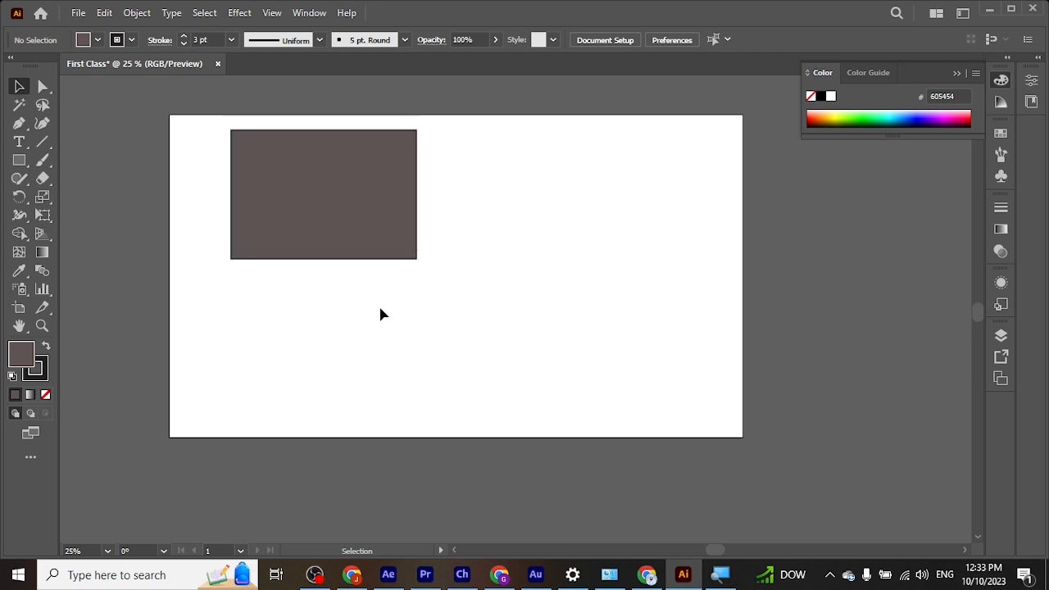
pyautogui.scroll(1, 380, 312)
pyautogui.click(322, 241)
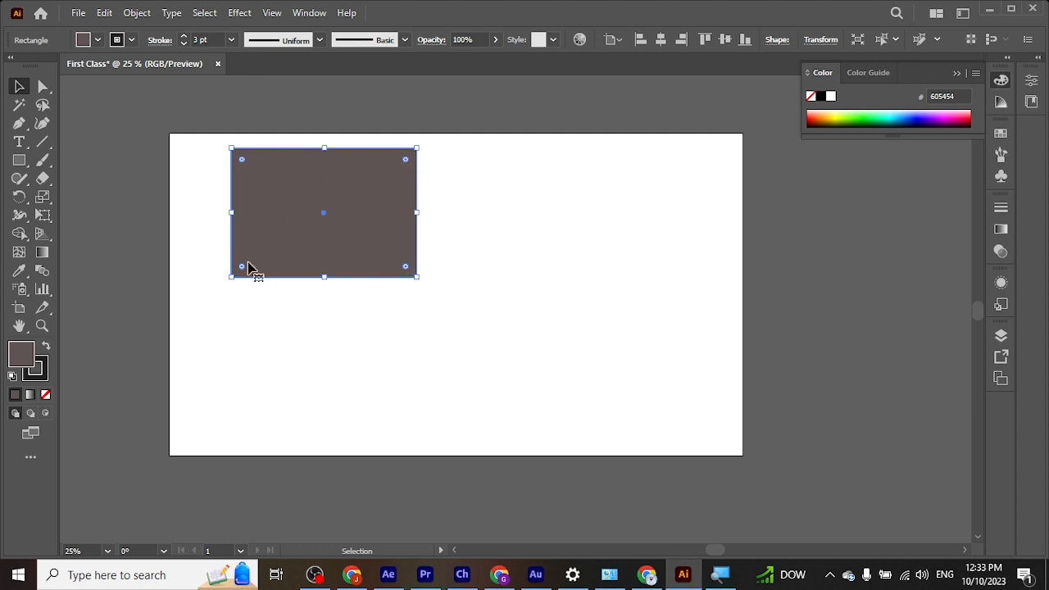
pyautogui.click(41, 91)
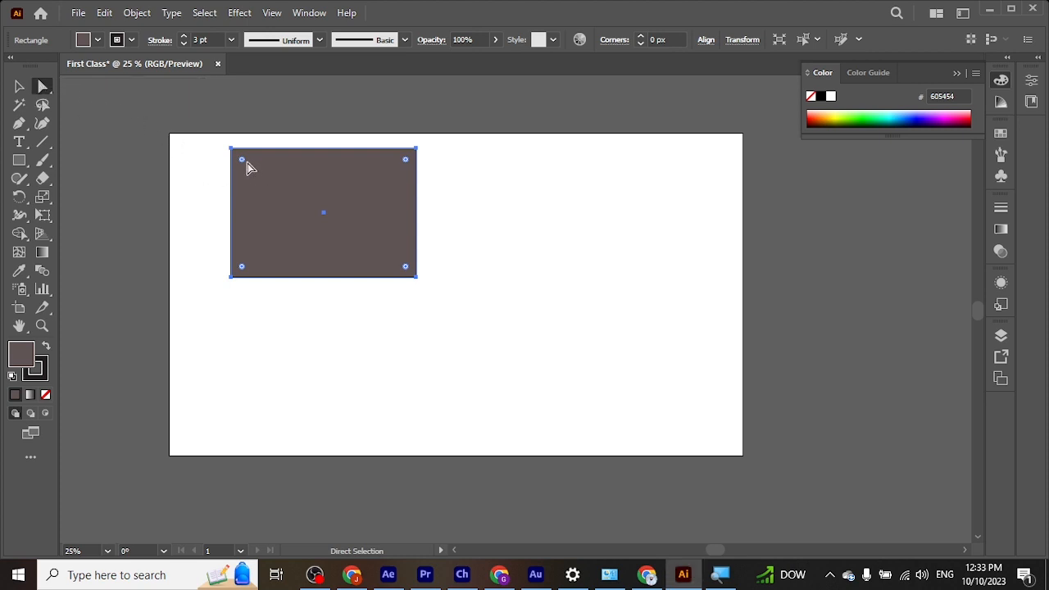
pyautogui.moveTo(243, 159); pyautogui.dragTo(266, 184)
pyautogui.moveTo(241, 271); pyautogui.dragTo(296, 248)
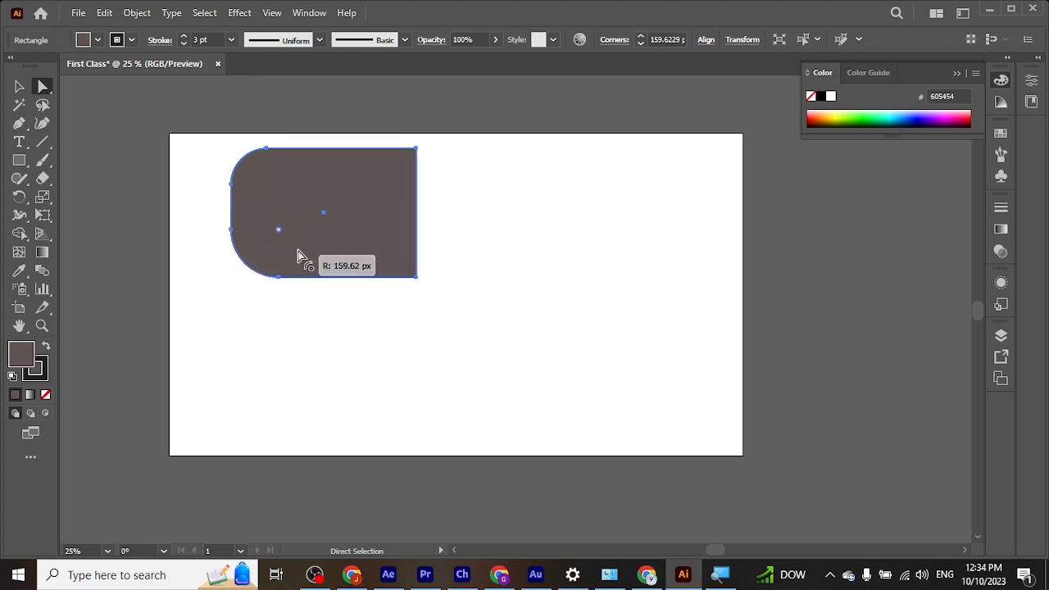
pyautogui.click(288, 342)
# Step: Move the shape slightly left and down, and increase the rounding of all its corners together, giving the right corners a radius of about 76 px
pyautogui.click(413, 175)
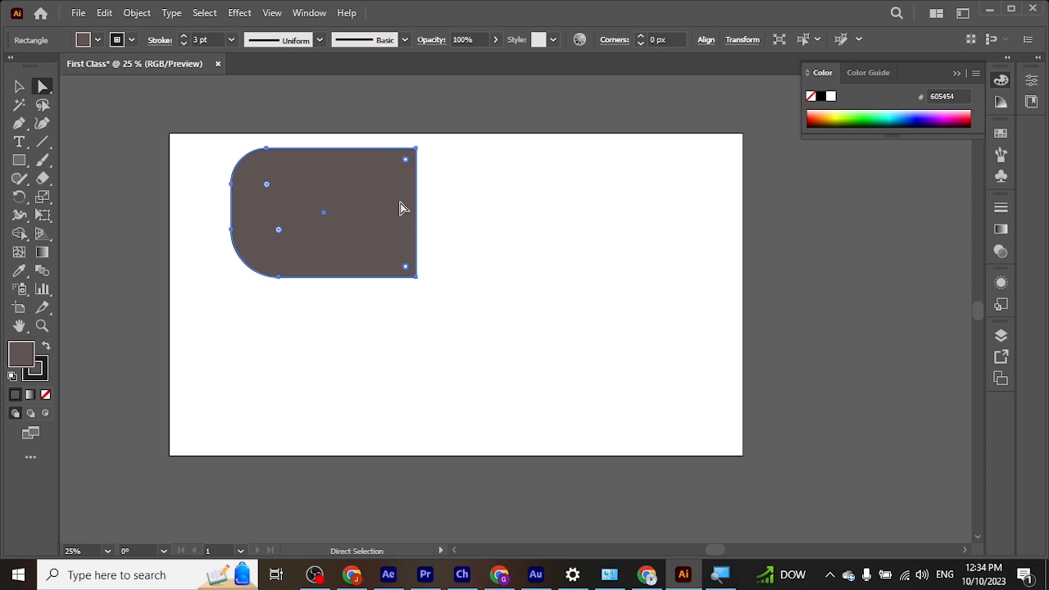
pyautogui.moveTo(402, 206); pyautogui.dragTo(392, 210)
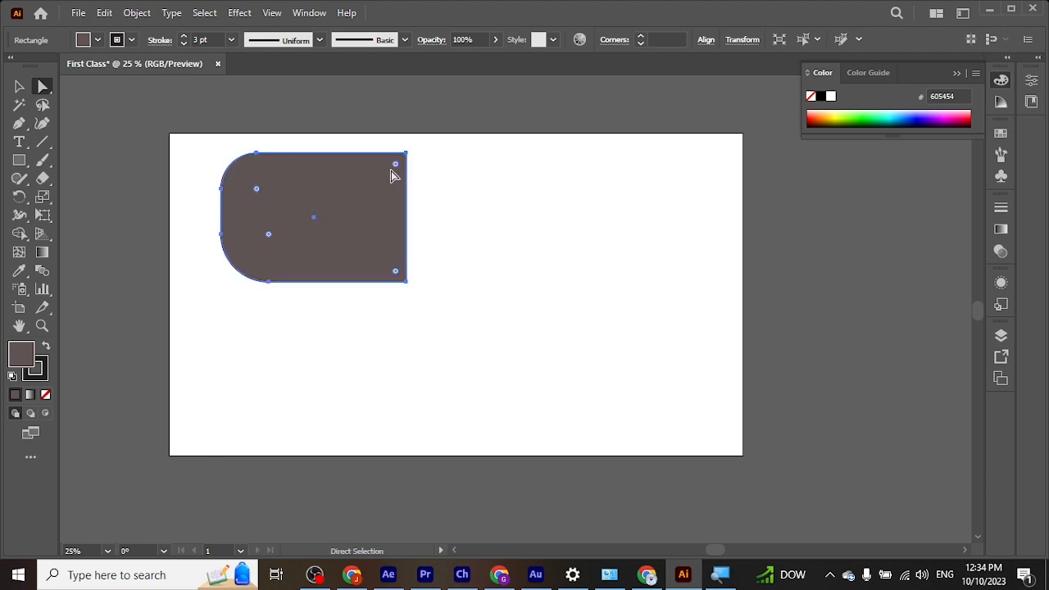
pyautogui.moveTo(397, 168); pyautogui.dragTo(371, 197)
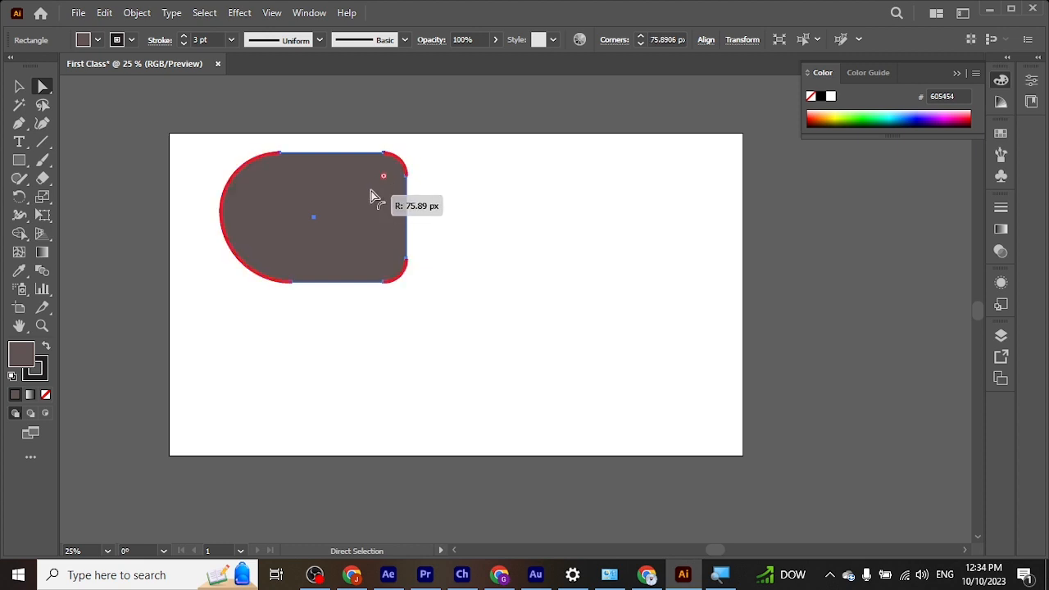
pyautogui.moveTo(370, 197); pyautogui.dragTo(370, 197)
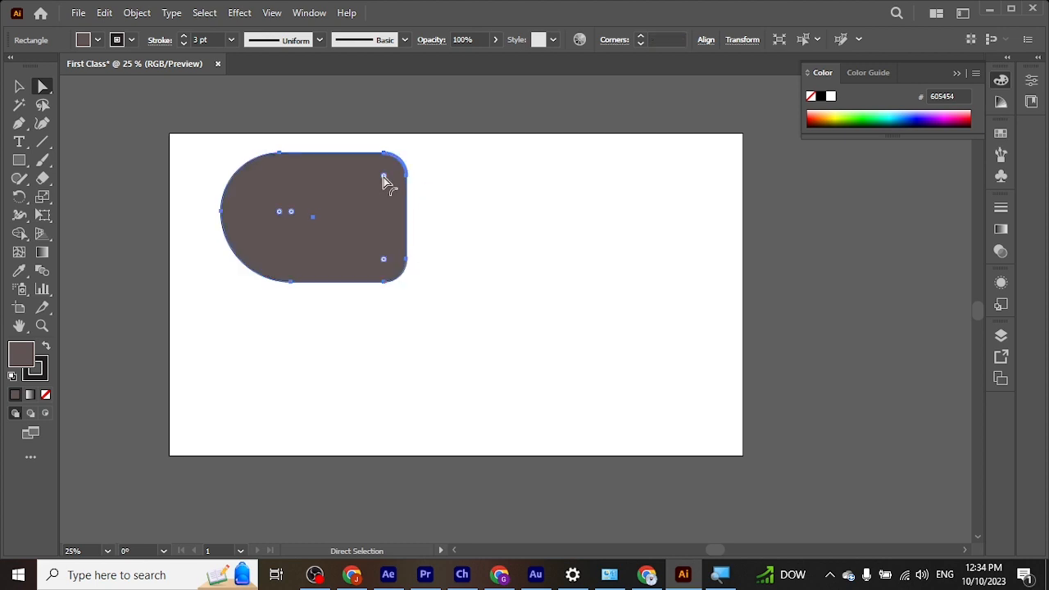
# Step: Fine-tune the rounding of all the shape's corners together, adjusting from the upper-right and upper-left corners
pyautogui.moveTo(383, 174); pyautogui.dragTo(386, 172)
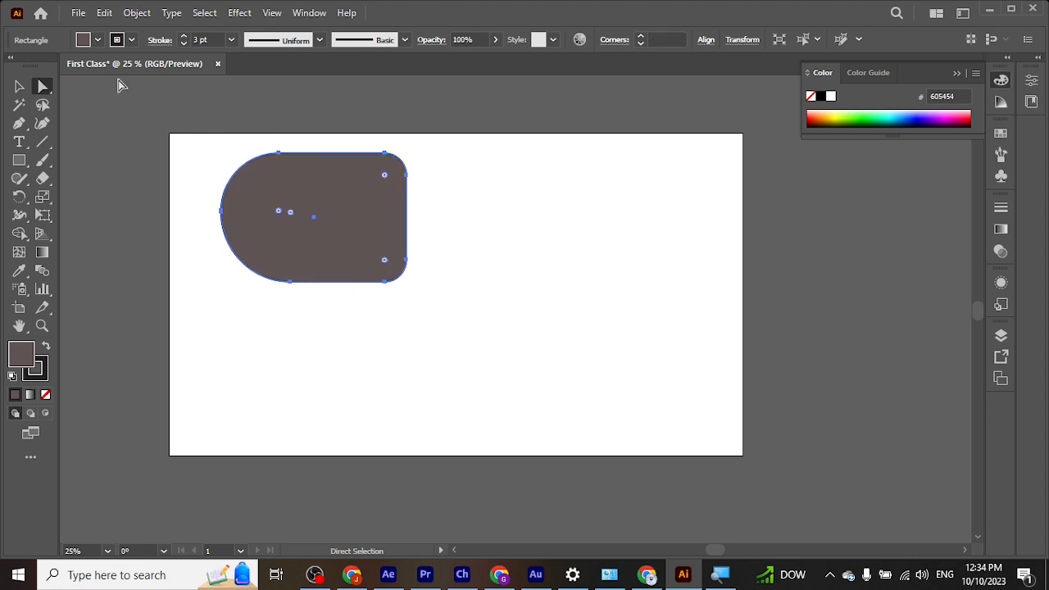
pyautogui.click(385, 176)
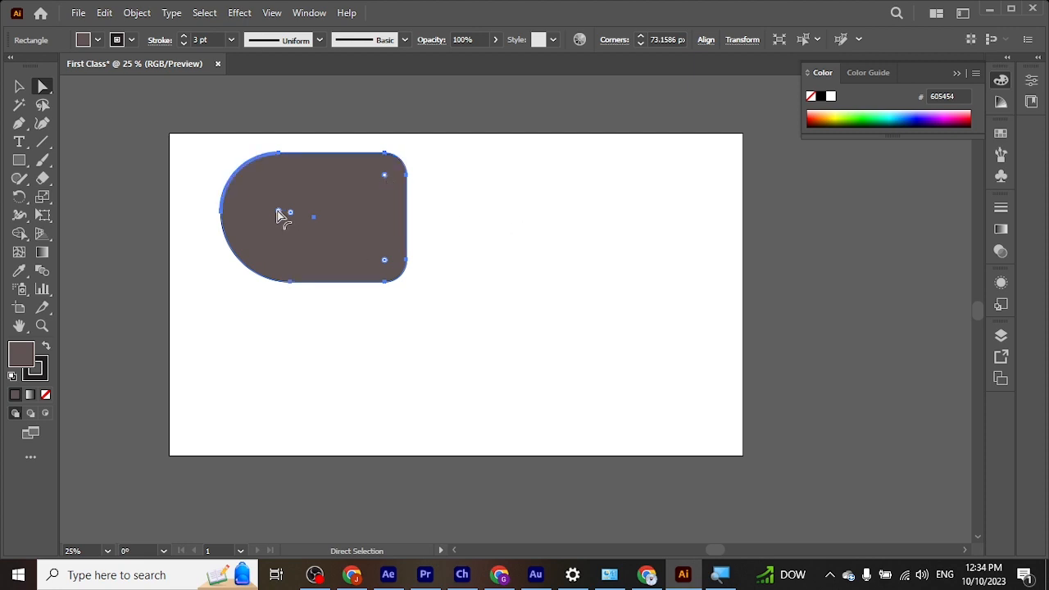
pyautogui.moveTo(278, 215); pyautogui.dragTo(271, 237)
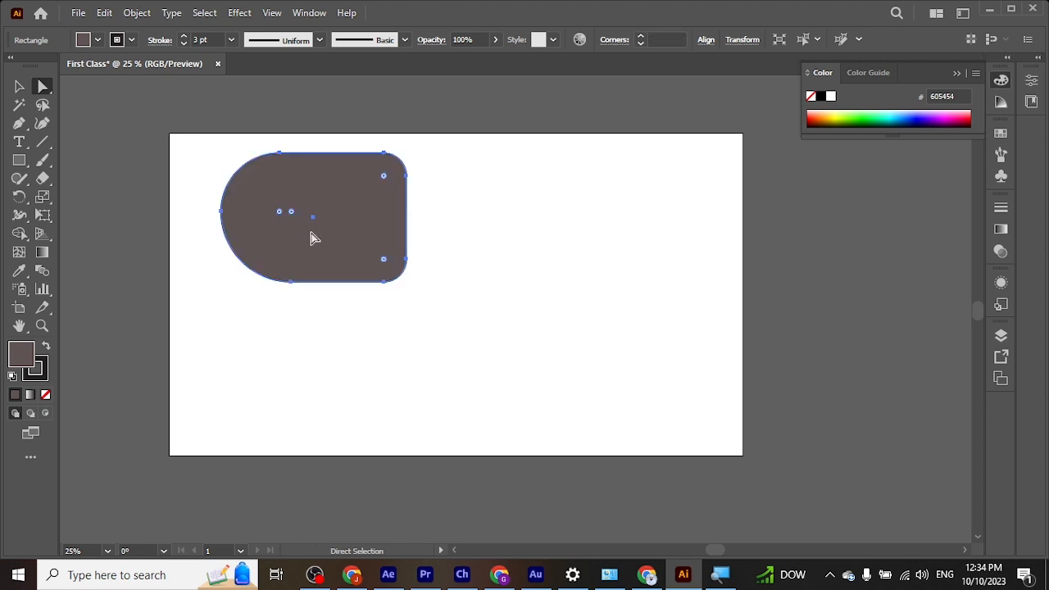